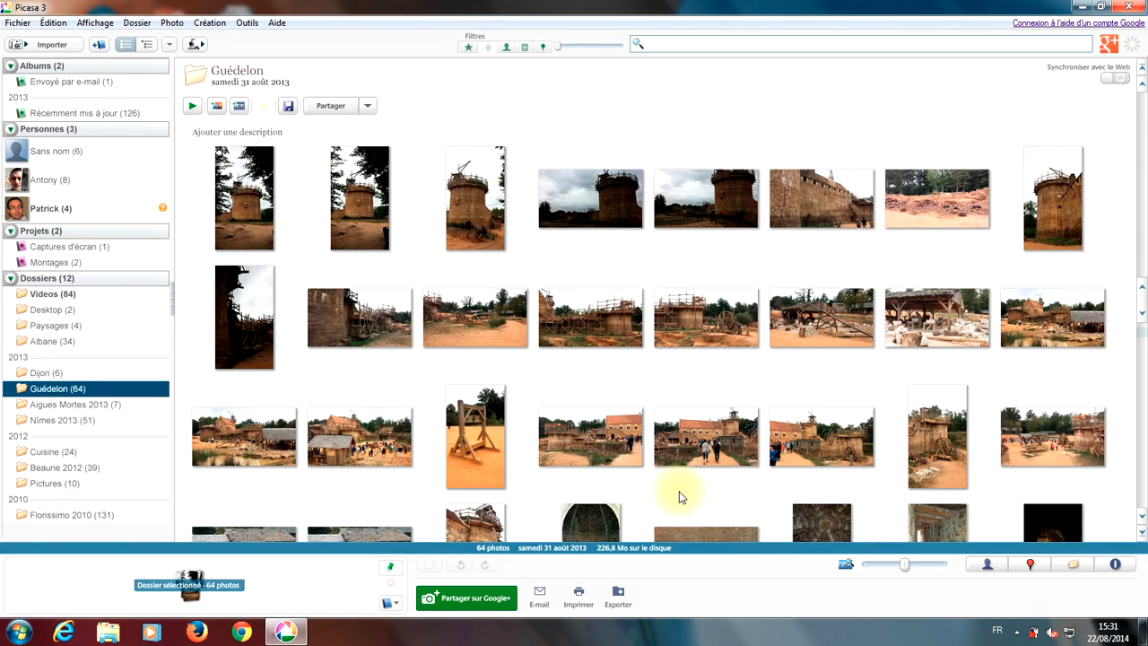
# Step: Select the trebuchet, second-row, tall tower and castle wall Guédelon photos and pin them in the tray
pyautogui.click(482, 419)
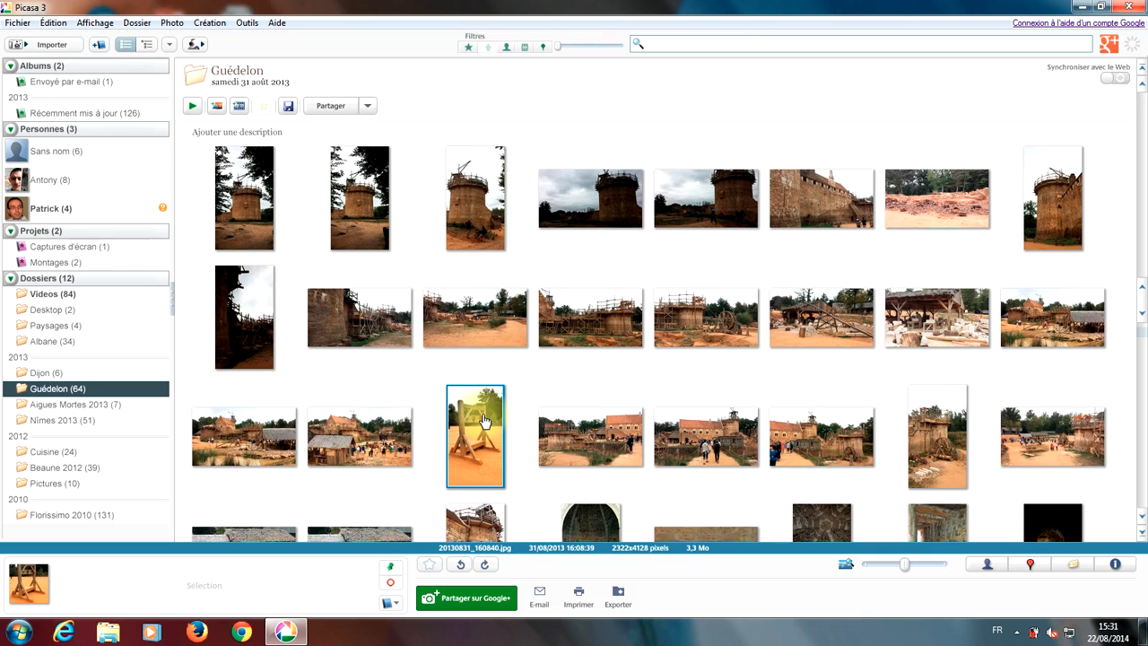
pyautogui.keyDown('ctrl'); pyautogui.click(484, 339); pyautogui.keyUp('ctrl')
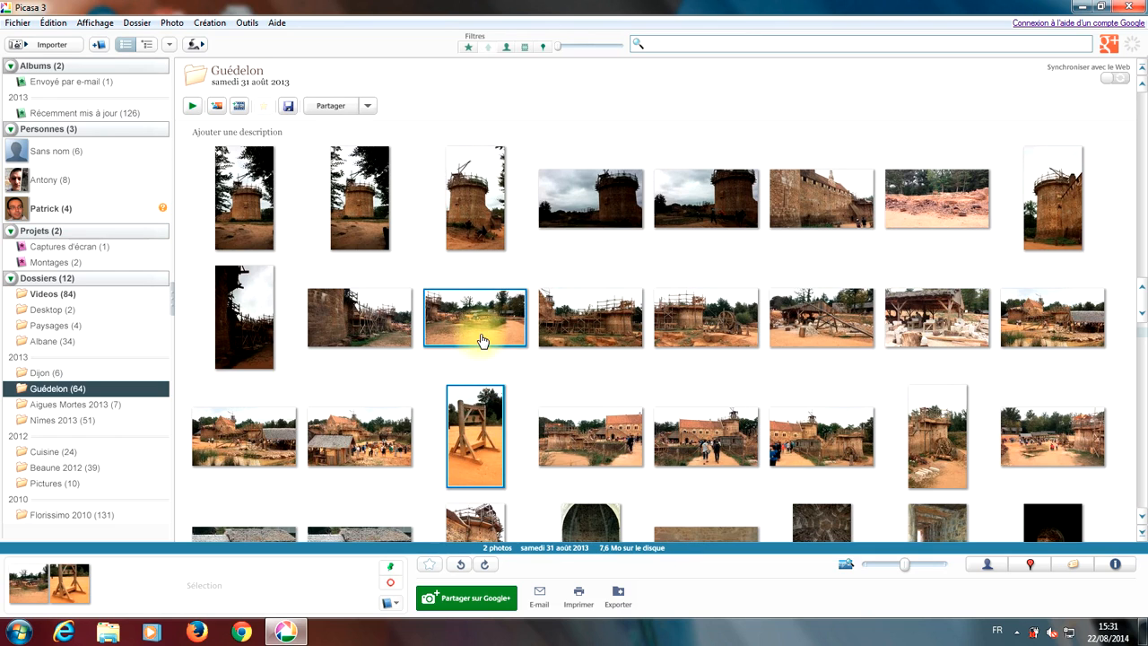
pyautogui.keyDown('ctrl'); pyautogui.click(481, 235); pyautogui.keyUp('ctrl')
pyautogui.keyDown('ctrl'); pyautogui.click(792, 203); pyautogui.keyUp('ctrl')
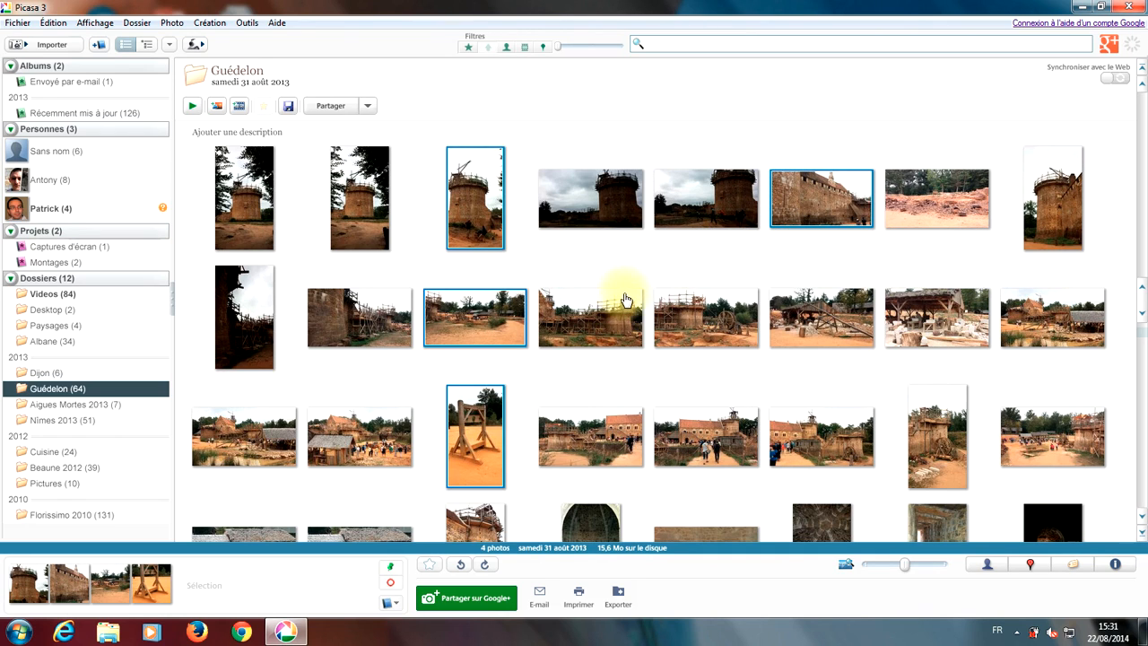
pyautogui.click(396, 567)
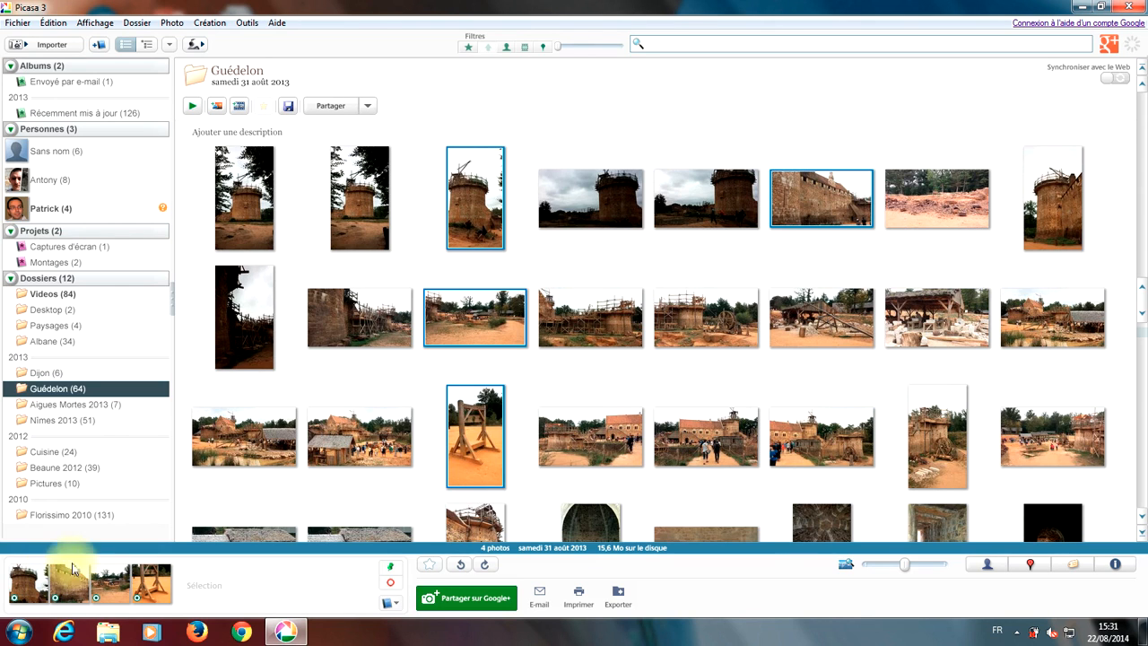
# Step: In Nimes 2013, select the church facade, bell tower and arched passage photos and pin them
pyautogui.click(60, 422)
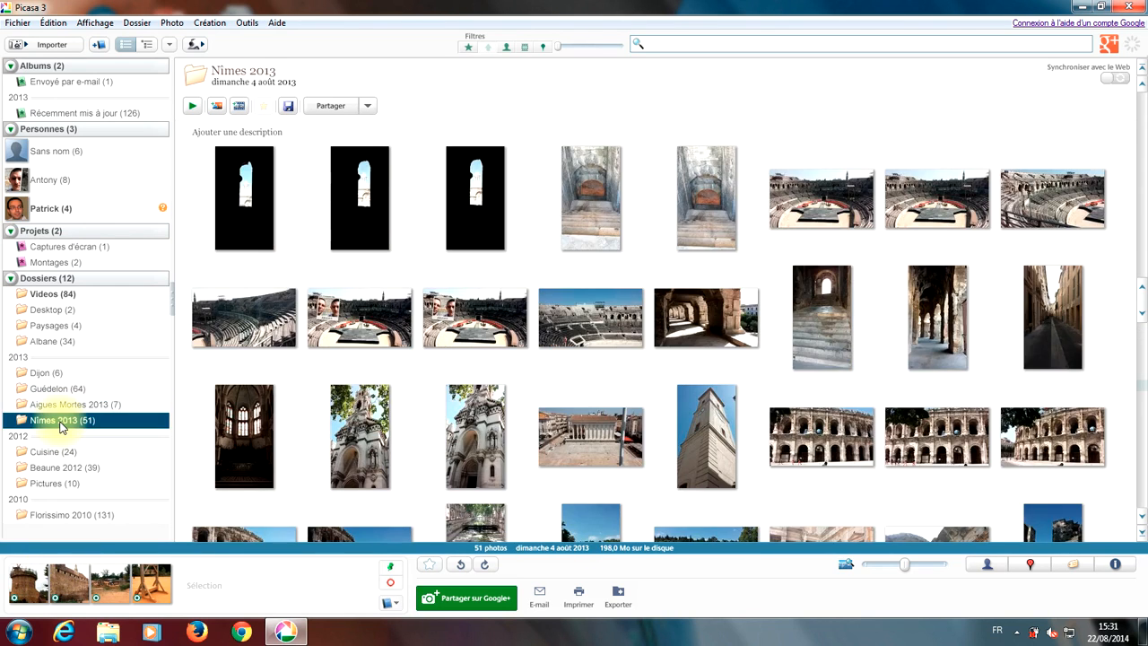
pyautogui.click(458, 470)
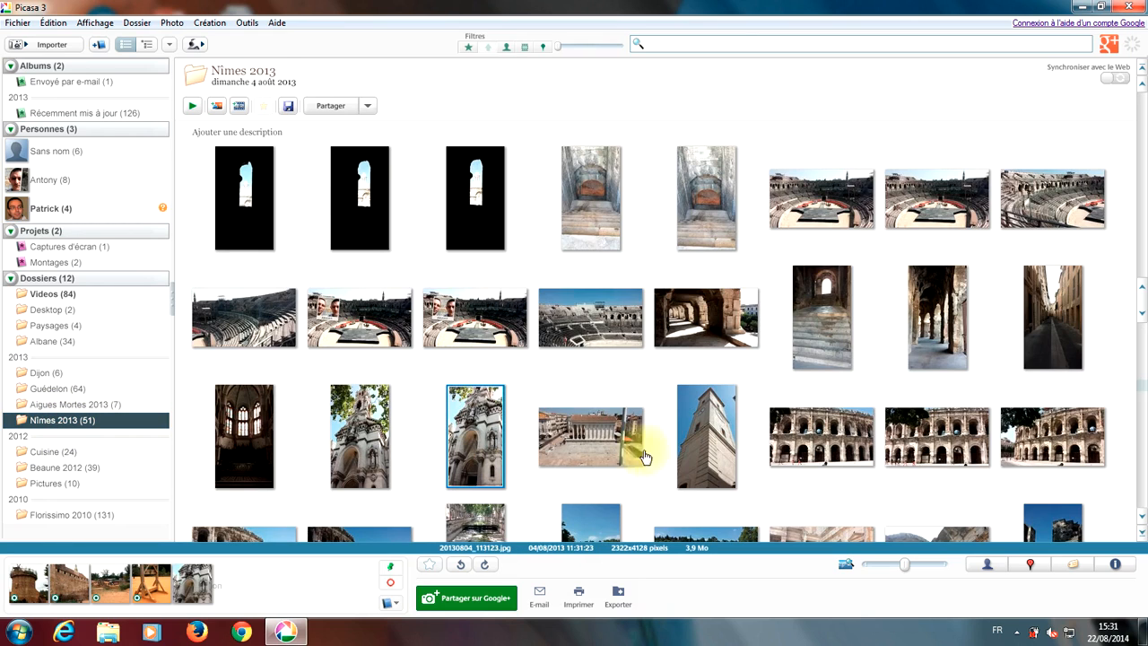
pyautogui.keyDown('ctrl'); pyautogui.click(689, 453); pyautogui.keyUp('ctrl')
pyautogui.keyDown('ctrl'); pyautogui.click(723, 331); pyautogui.keyUp('ctrl')
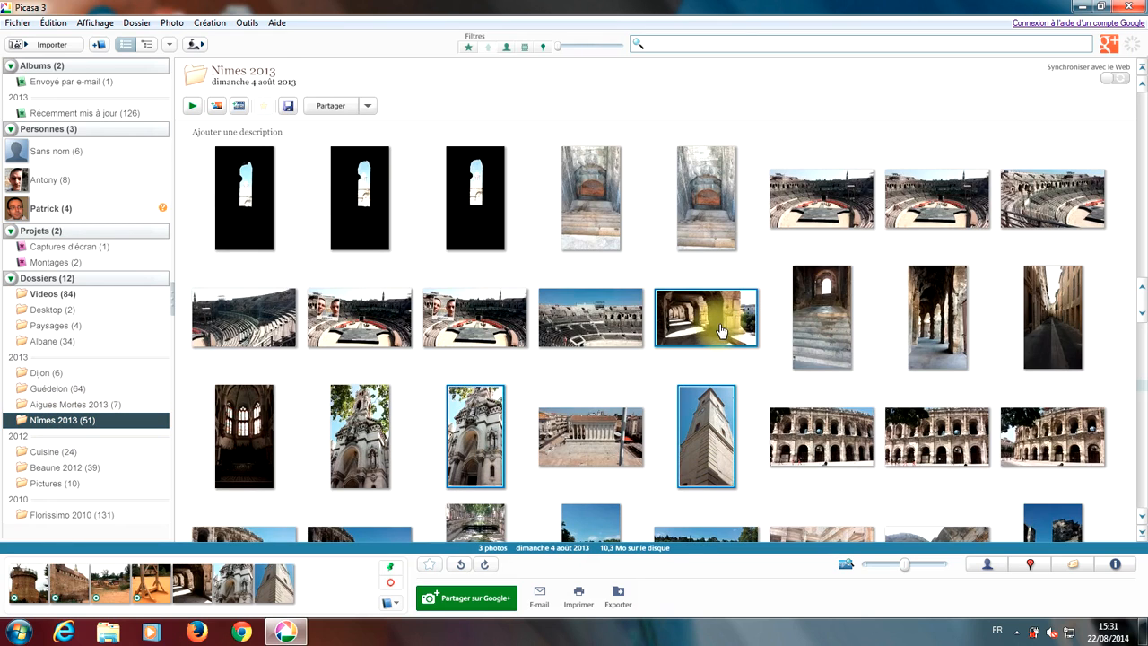
pyautogui.click(389, 570)
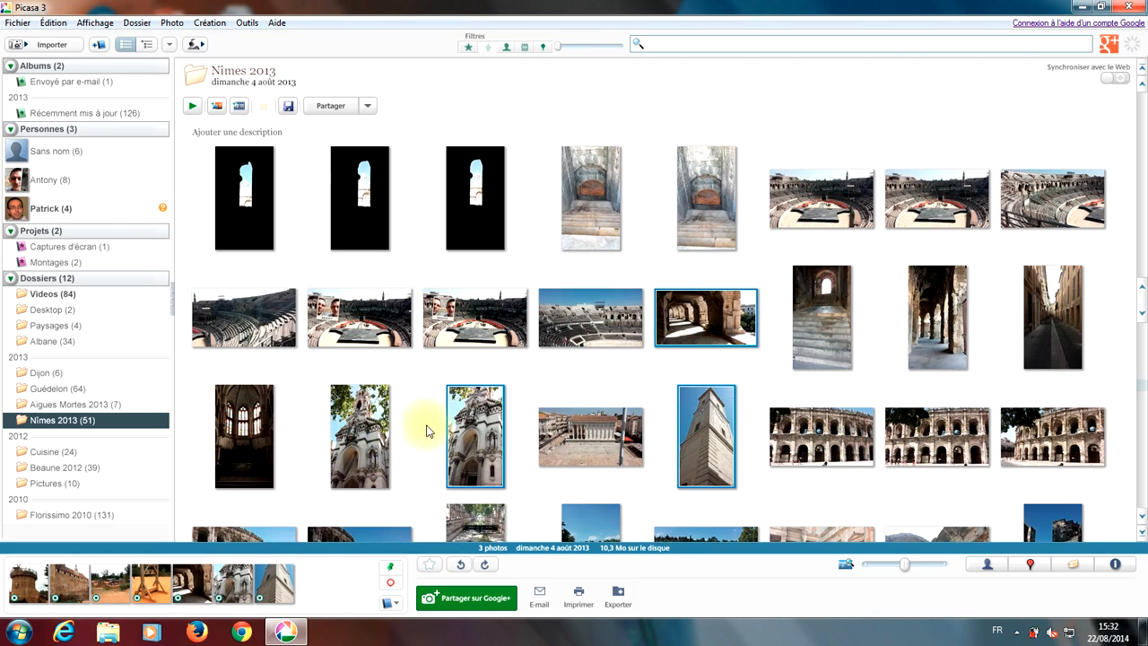
# Step: Start e-mailing the held photos to get the mail program choice
pyautogui.click(543, 597)
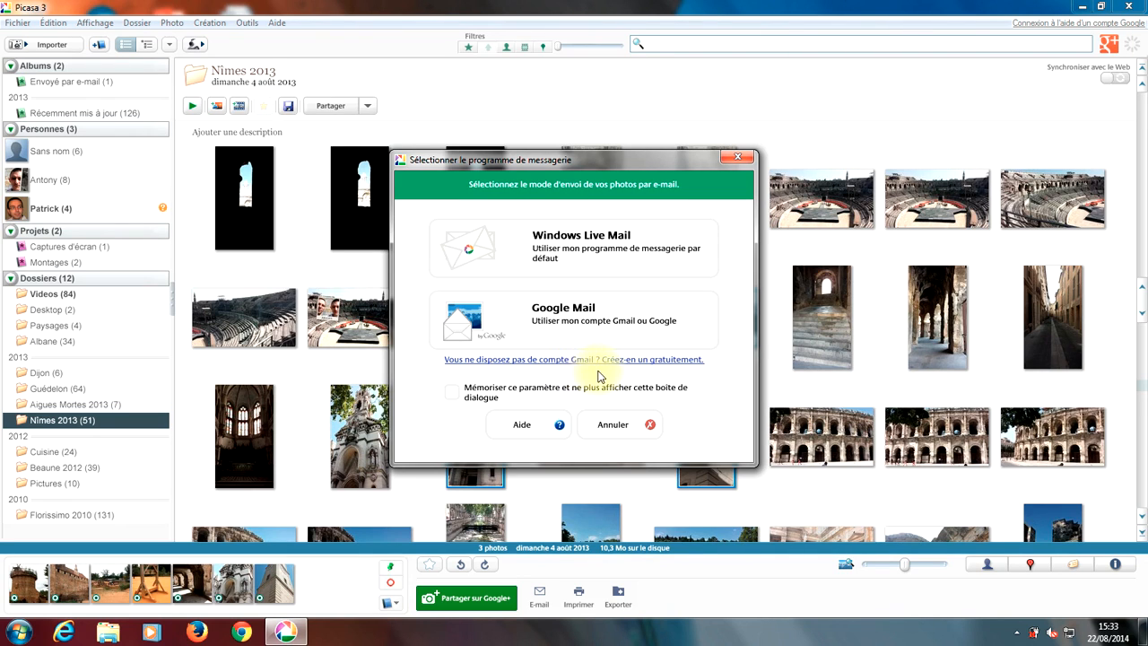
# Step: Choose Google Mail and sign in with the Gmail account's e-mail address and password
pyautogui.click(579, 330)
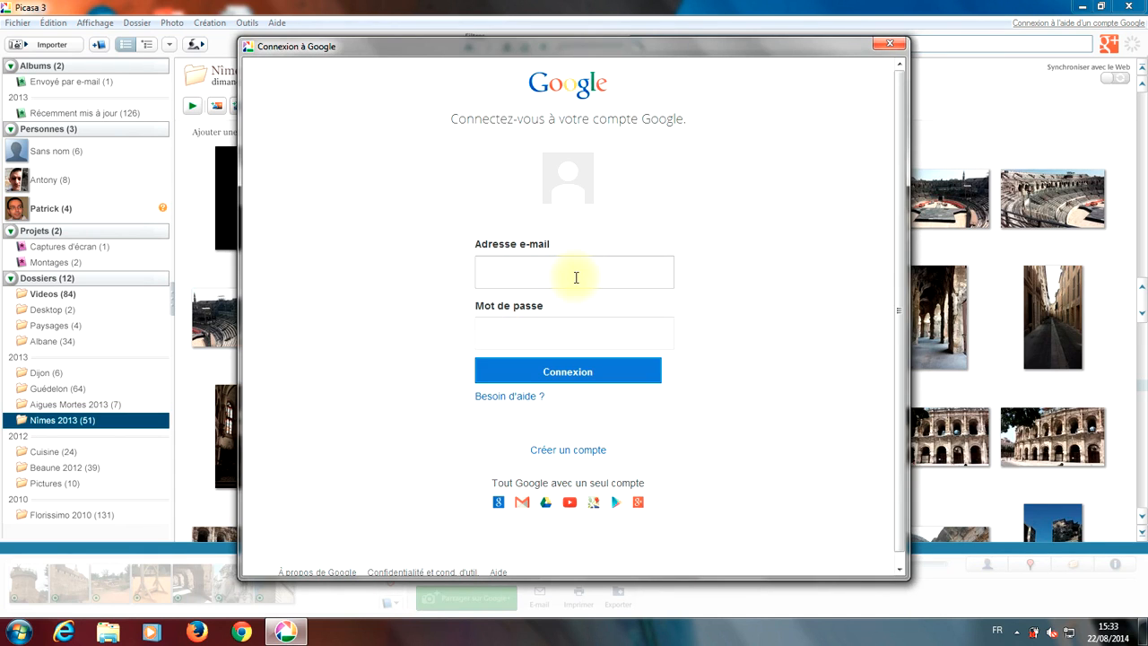
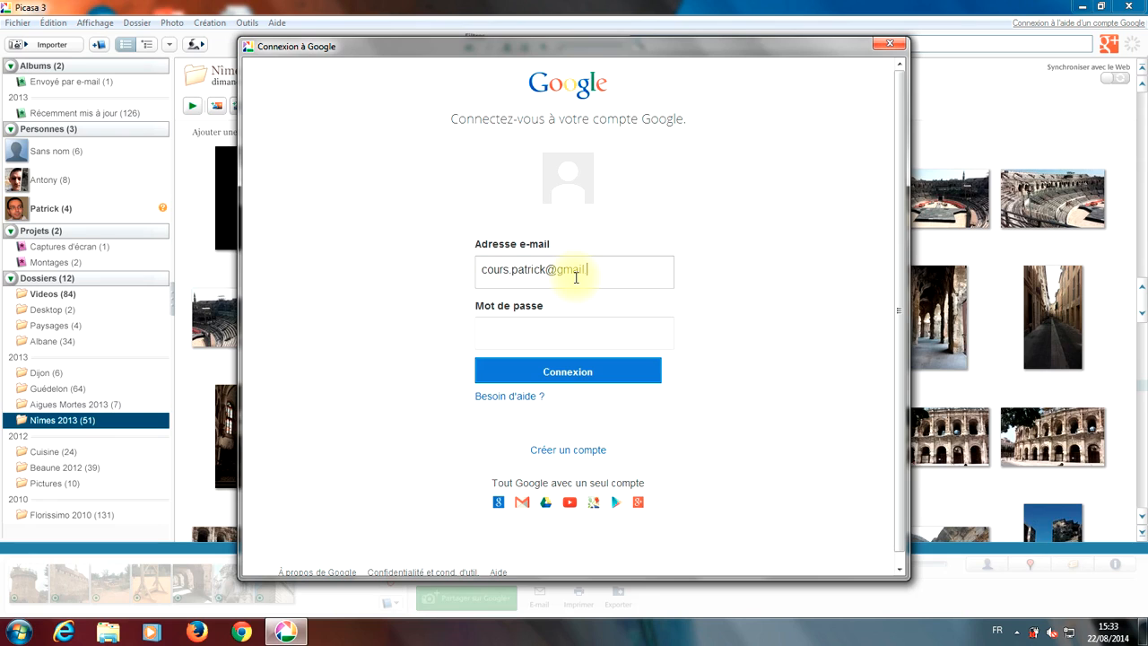
pyautogui.click(587, 320)
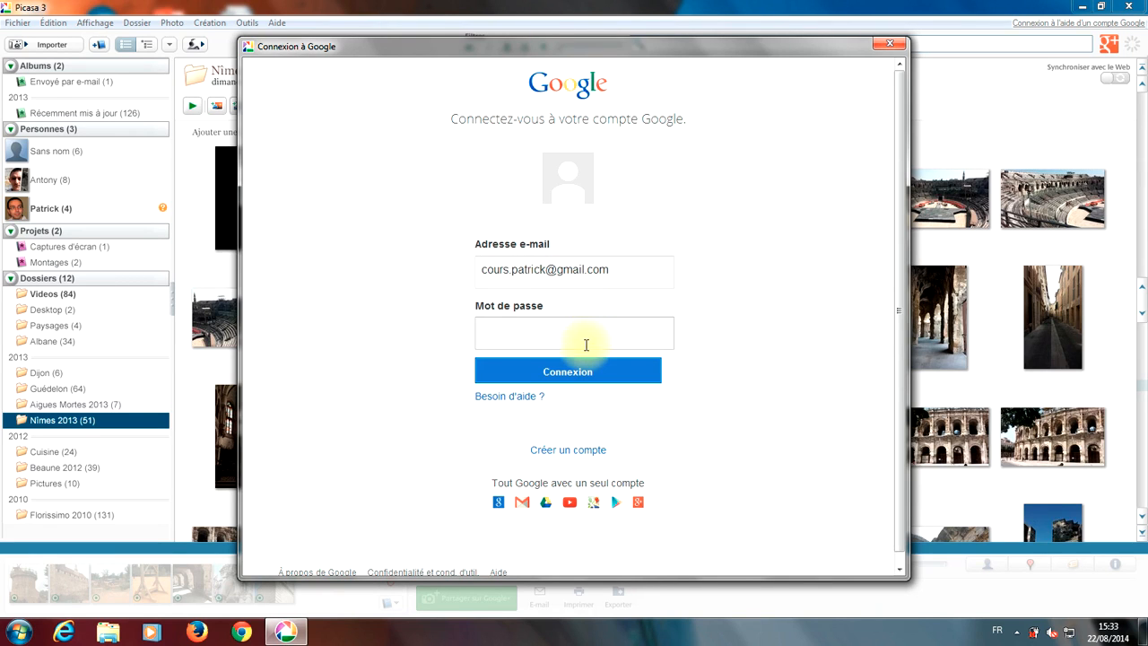
pyautogui.write('•••••••••••')
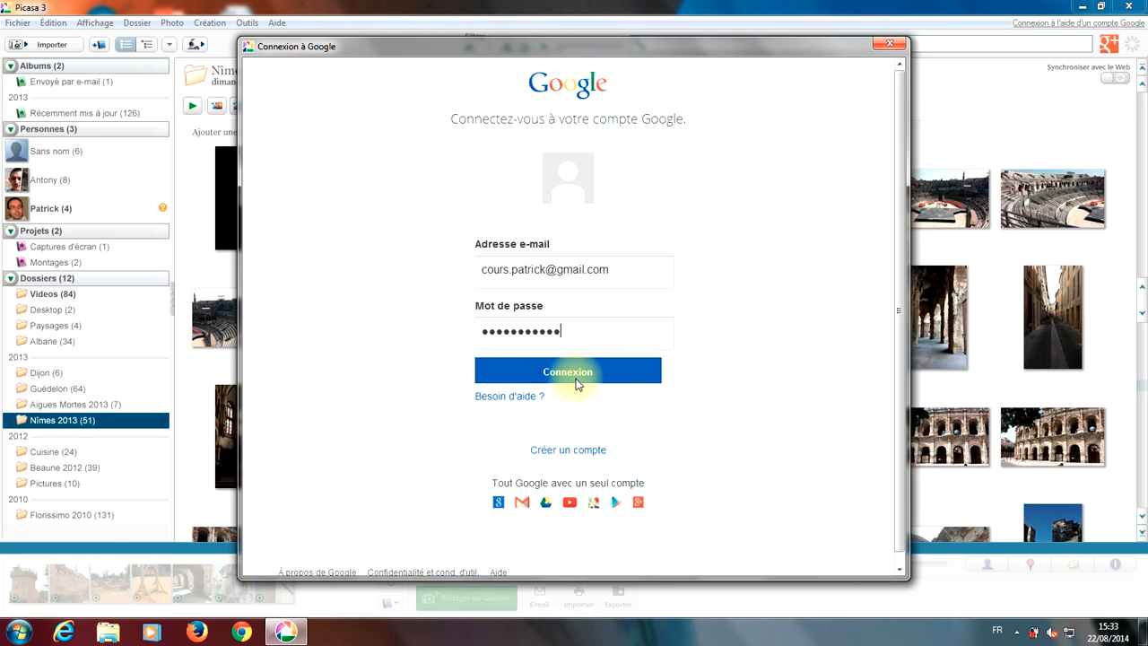
pyautogui.click(574, 376)
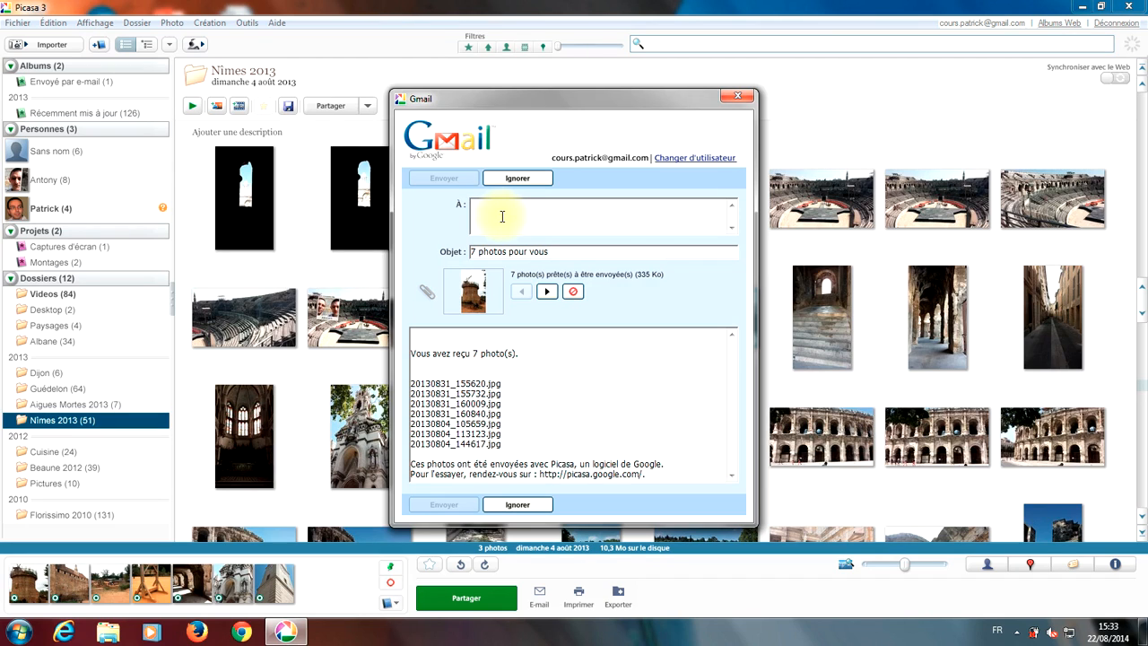
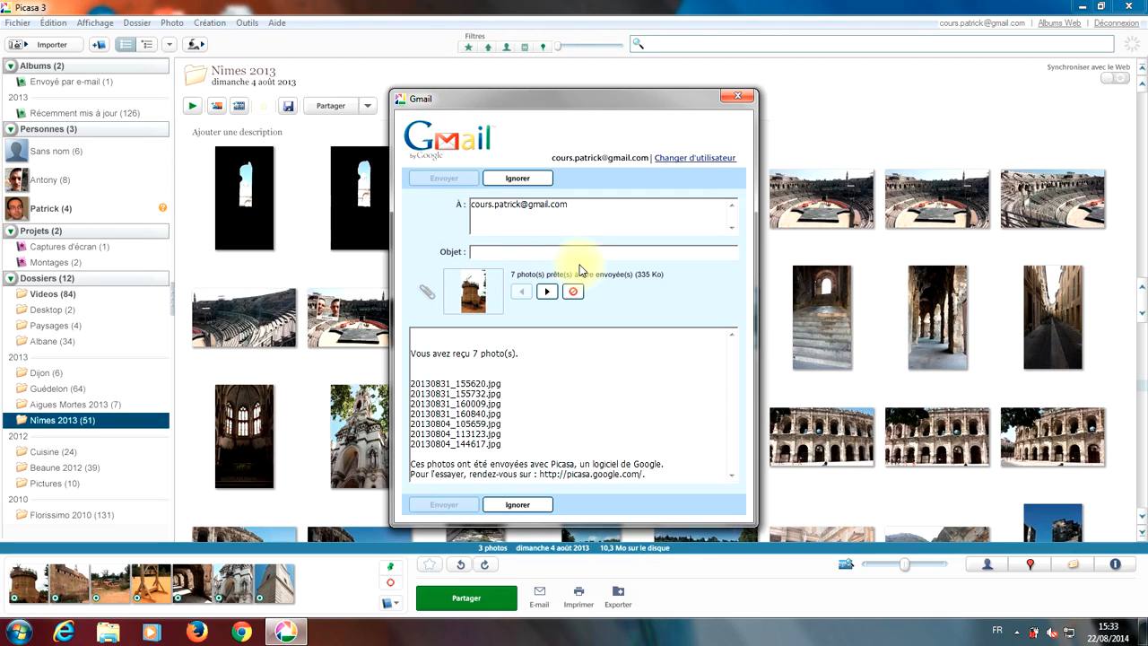
# Step: Address the message to the account's own e-mail and set the subject to 'Photos de vacances'
pyautogui.write('Photos')
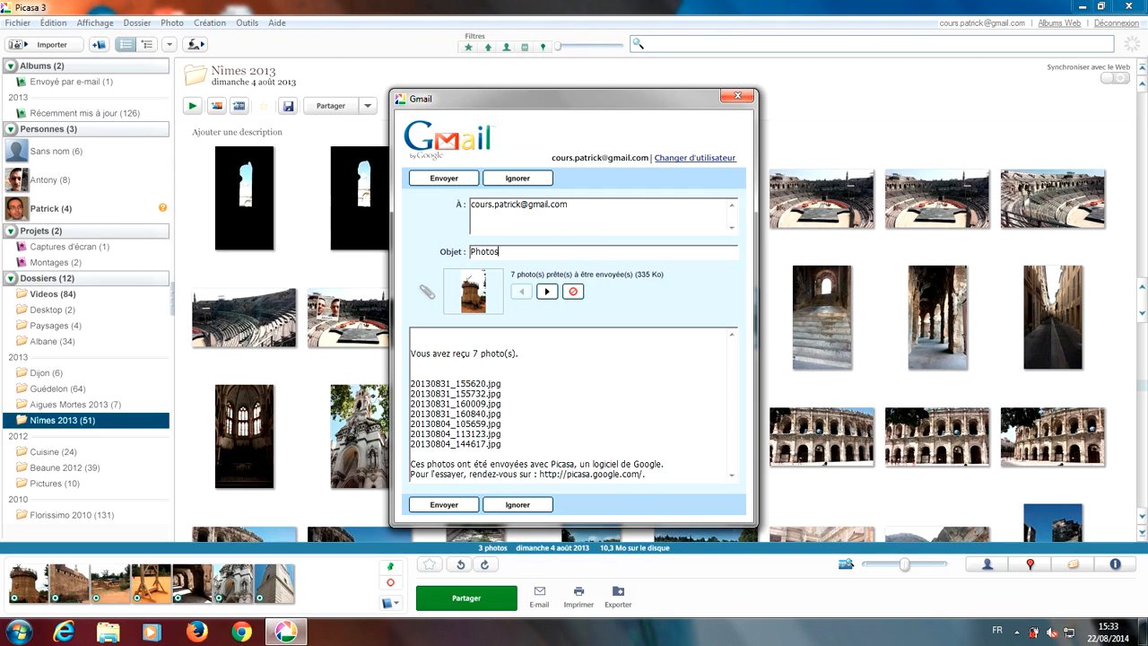
pyautogui.write(' de vacances')
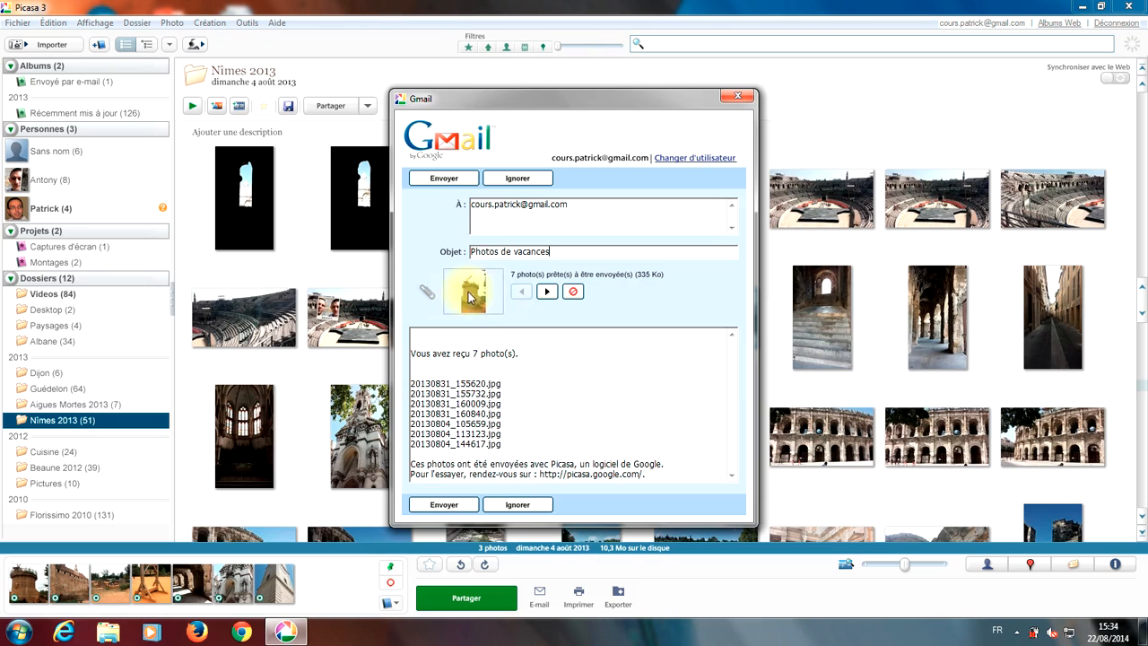
# Step: Step through the previews of the attached photos
pyautogui.click(547, 291)
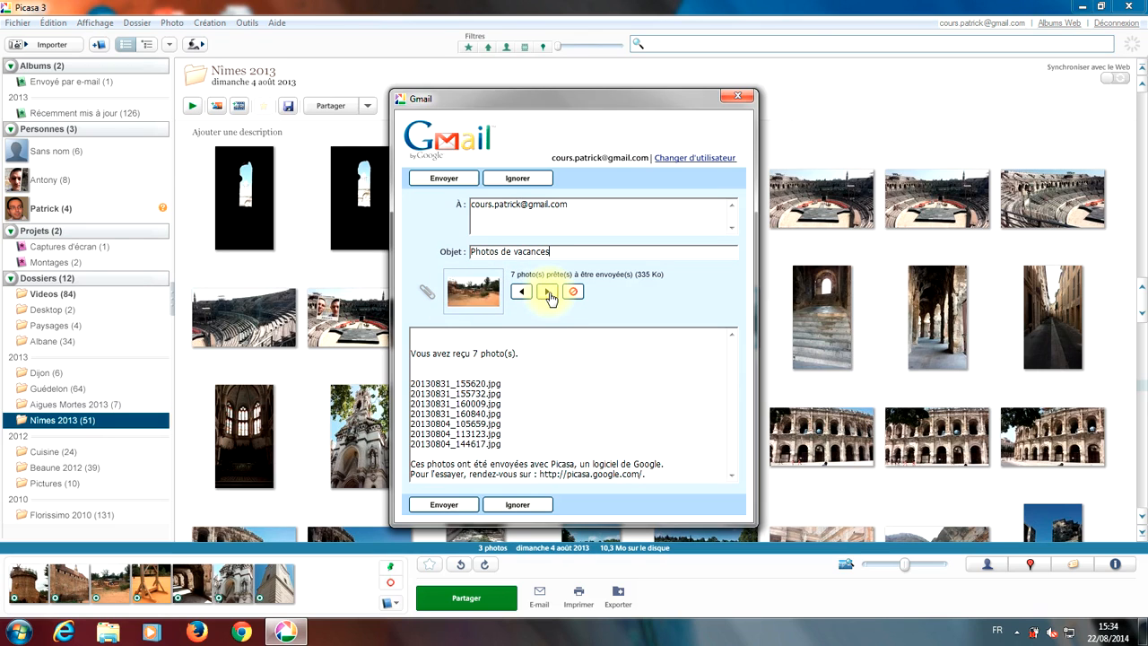
pyautogui.click(546, 296)
pyautogui.click(524, 296)
pyautogui.click(523, 294)
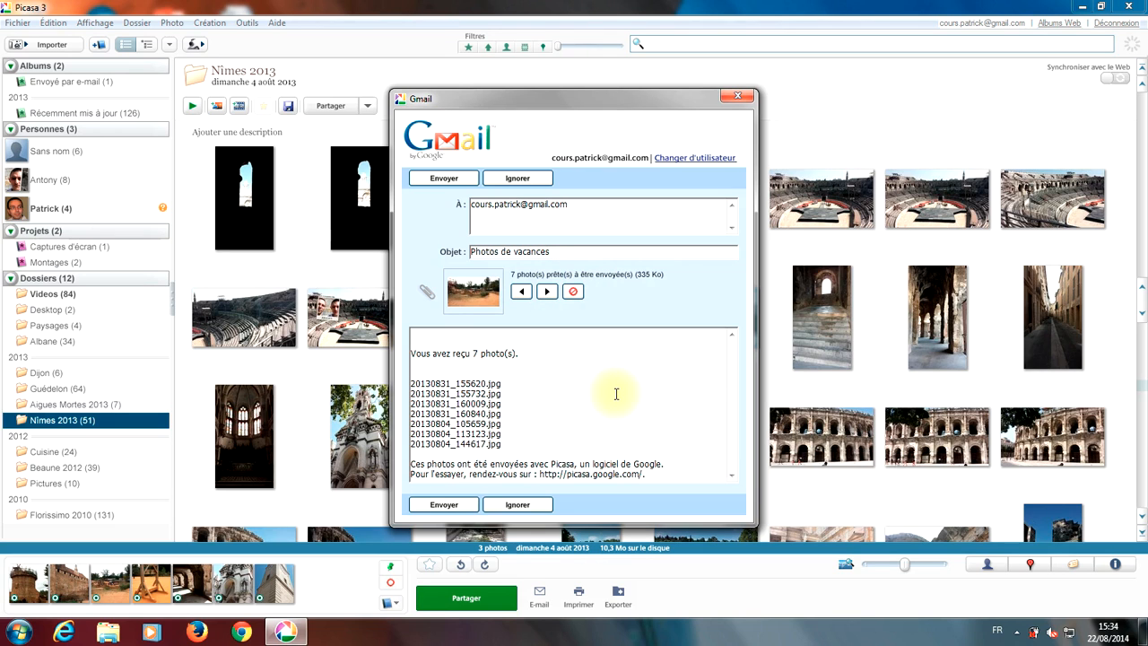
# Step: Write 'Votre message' with blank lines at the top of the body and send the seven photos
pyautogui.moveTo(595, 98); pyautogui.dragTo(568, 37)
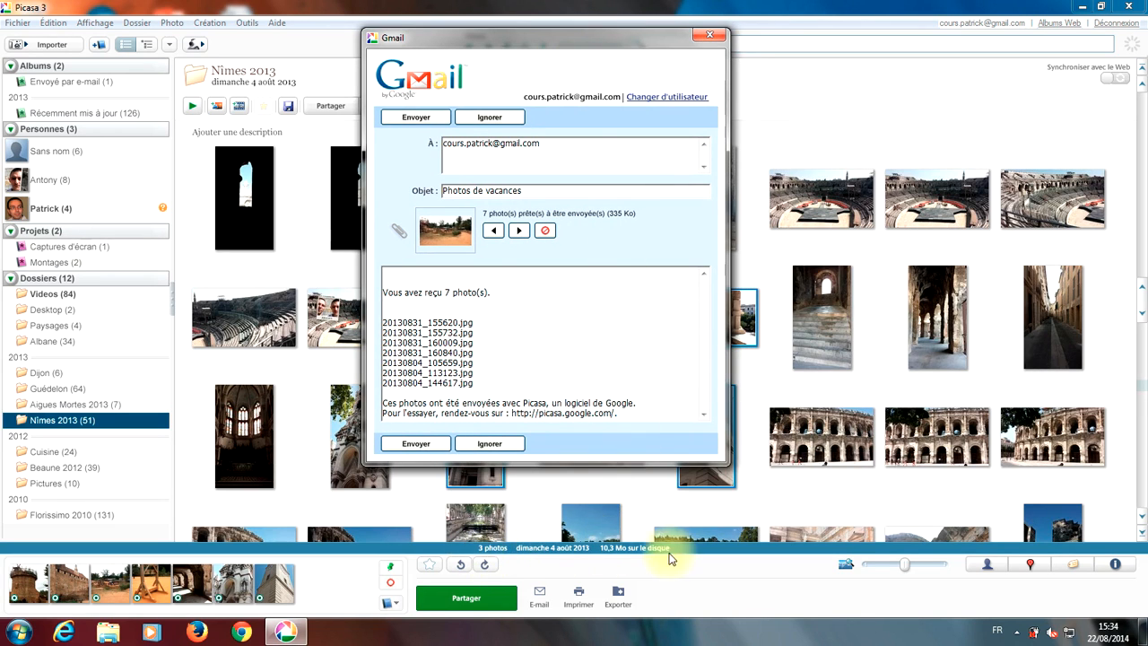
pyautogui.click(537, 365)
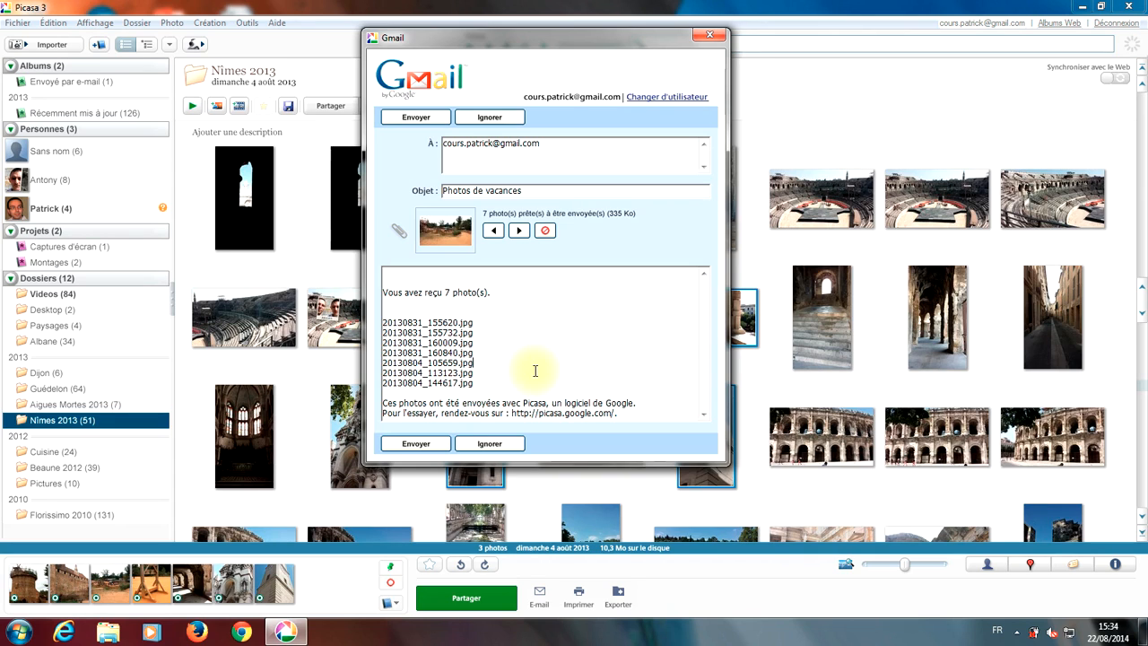
pyautogui.click(411, 273)
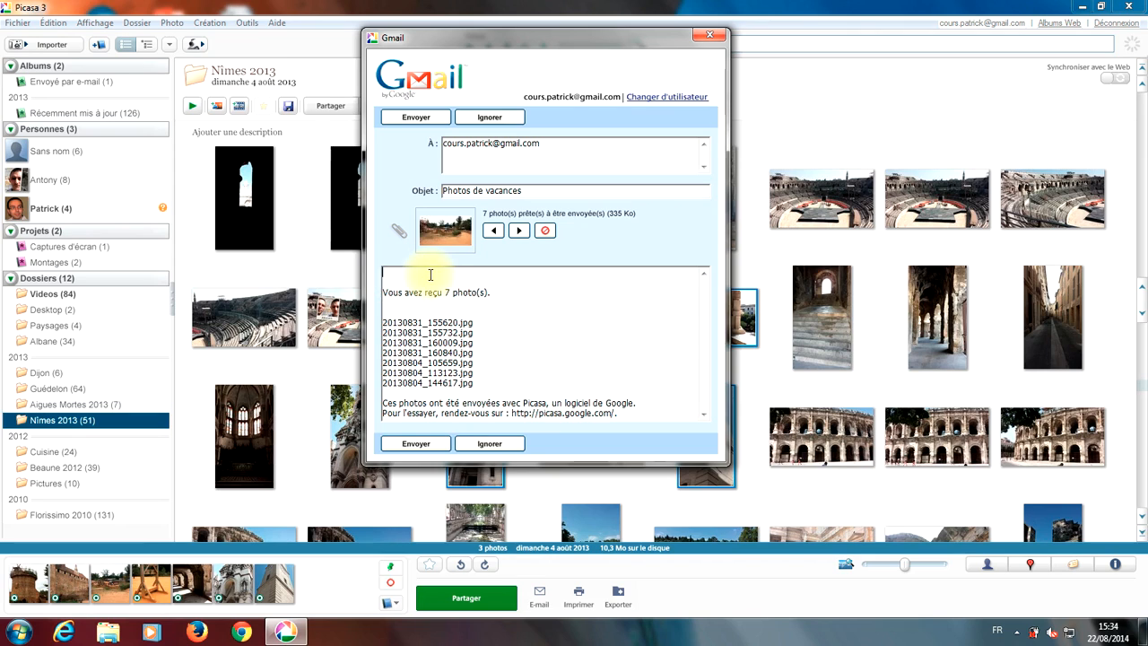
pyautogui.write('Votre message')
pyautogui.press('Return')
pyautogui.press('Return')
pyautogui.press('Return')
pyautogui.press('Return')
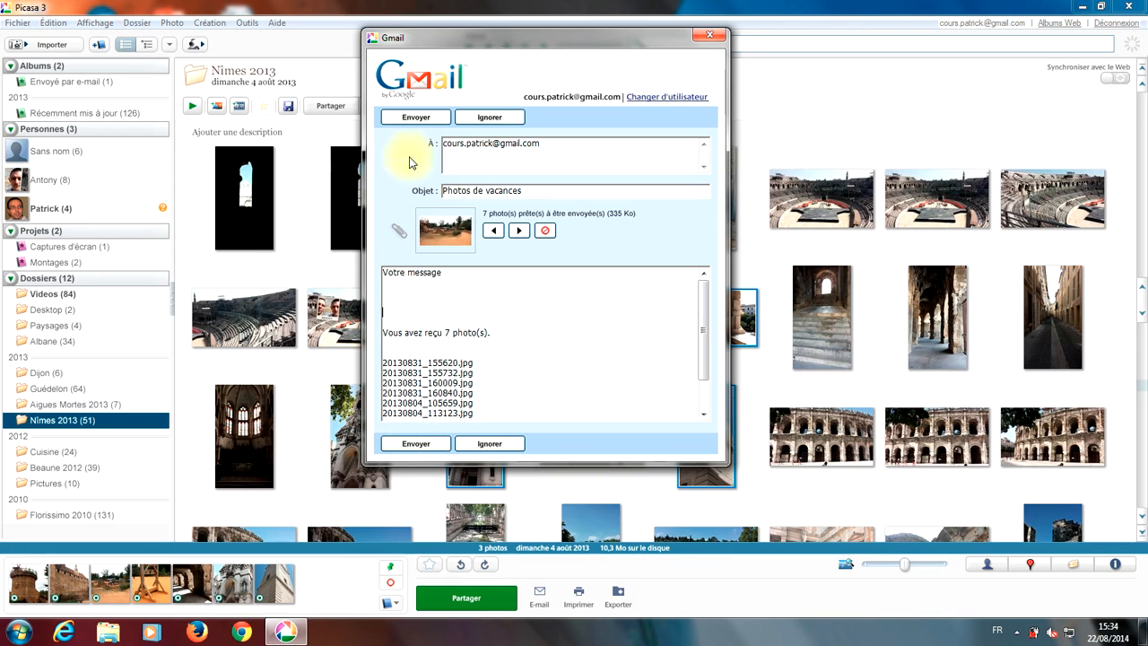
pyautogui.click(416, 119)
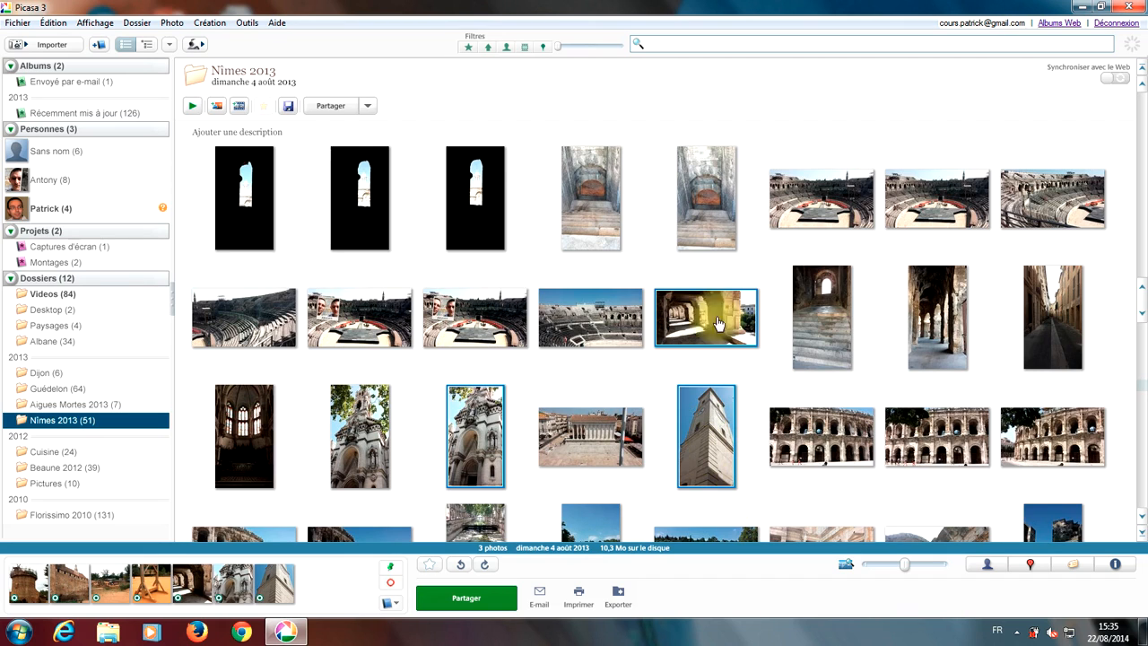
# Step: E-mail the held photos again, this time choosing Windows Live Mail
pyautogui.click(540, 598)
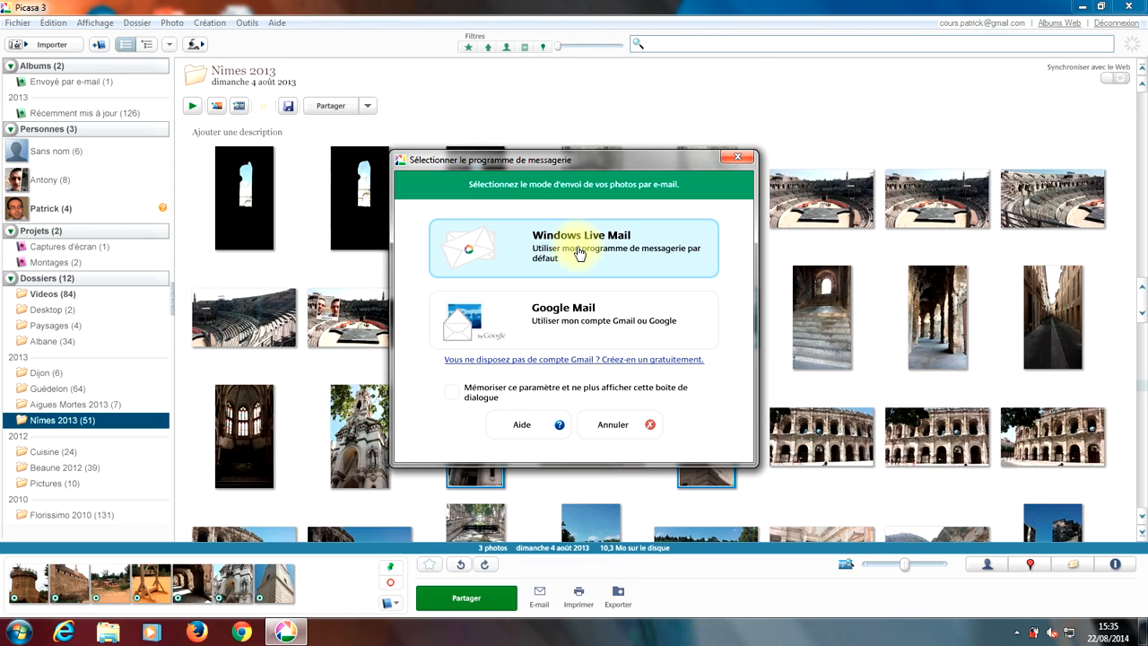
pyautogui.click(579, 254)
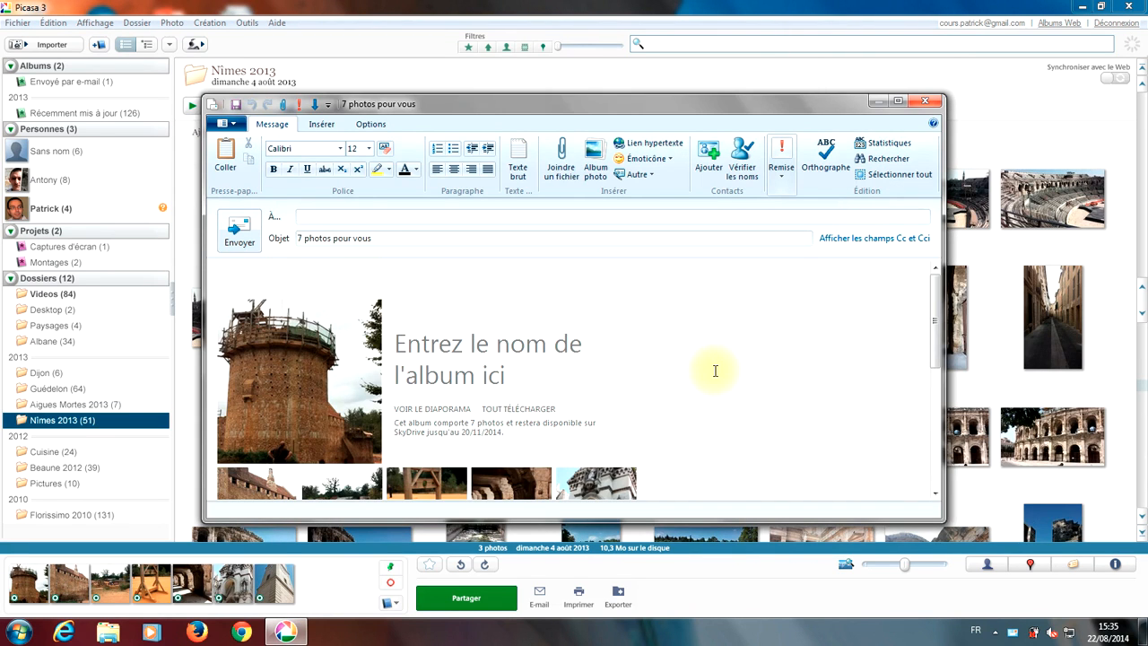
# Step: Enter the account's own e-mail as recipient of '7 photos pour vous' and review the message body
pyautogui.click(328, 216)
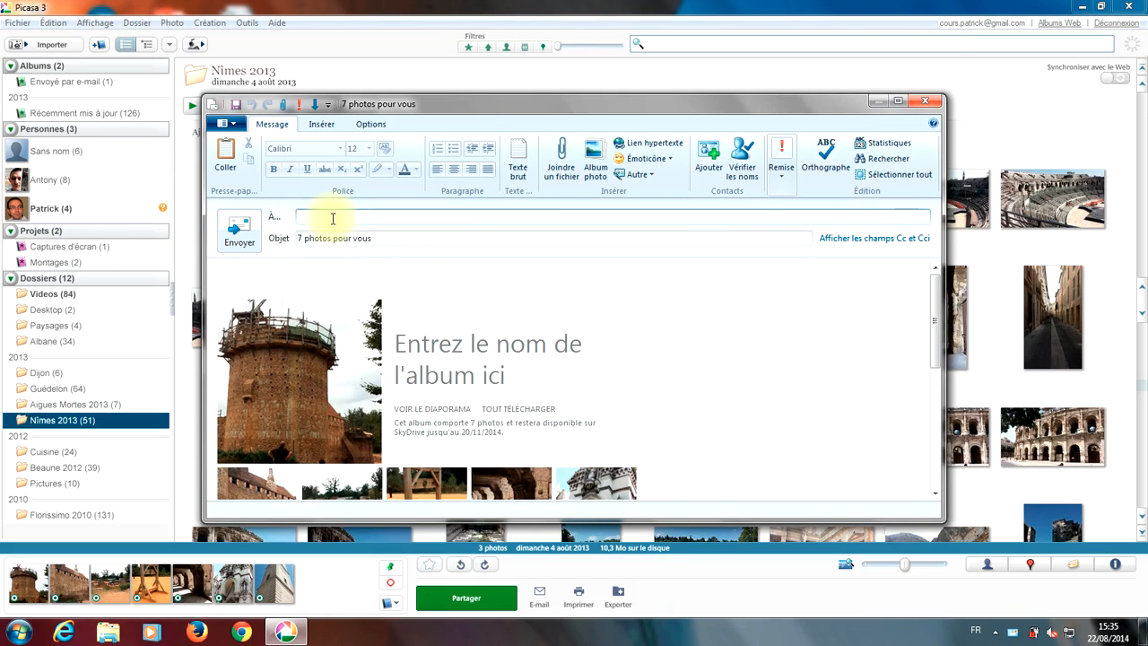
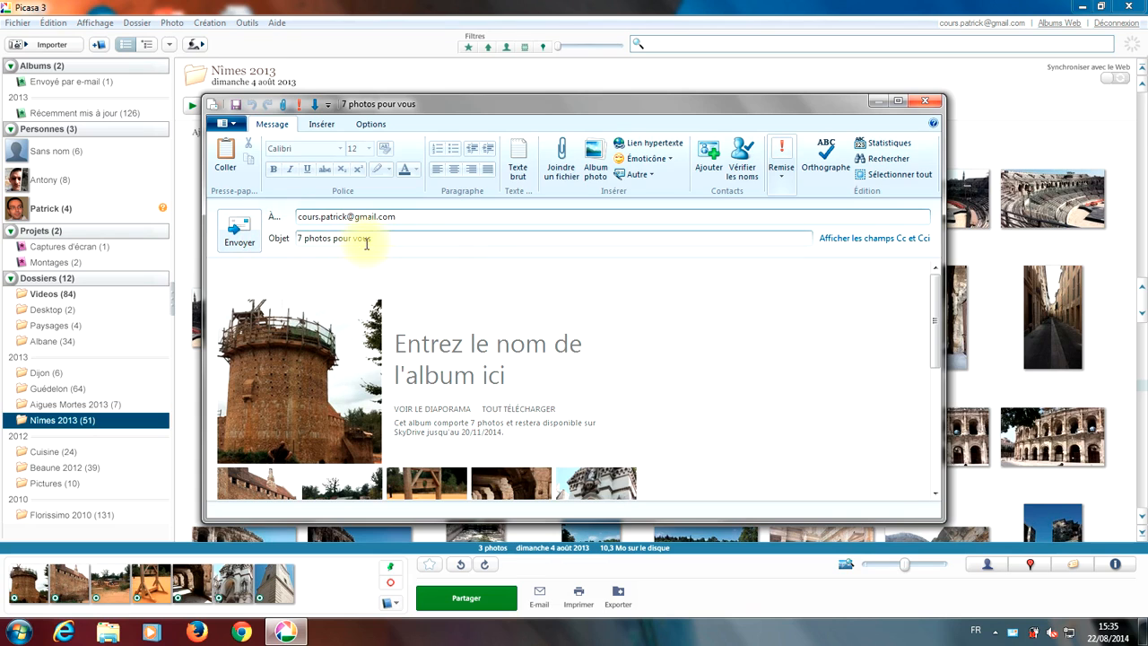
pyautogui.click(401, 240)
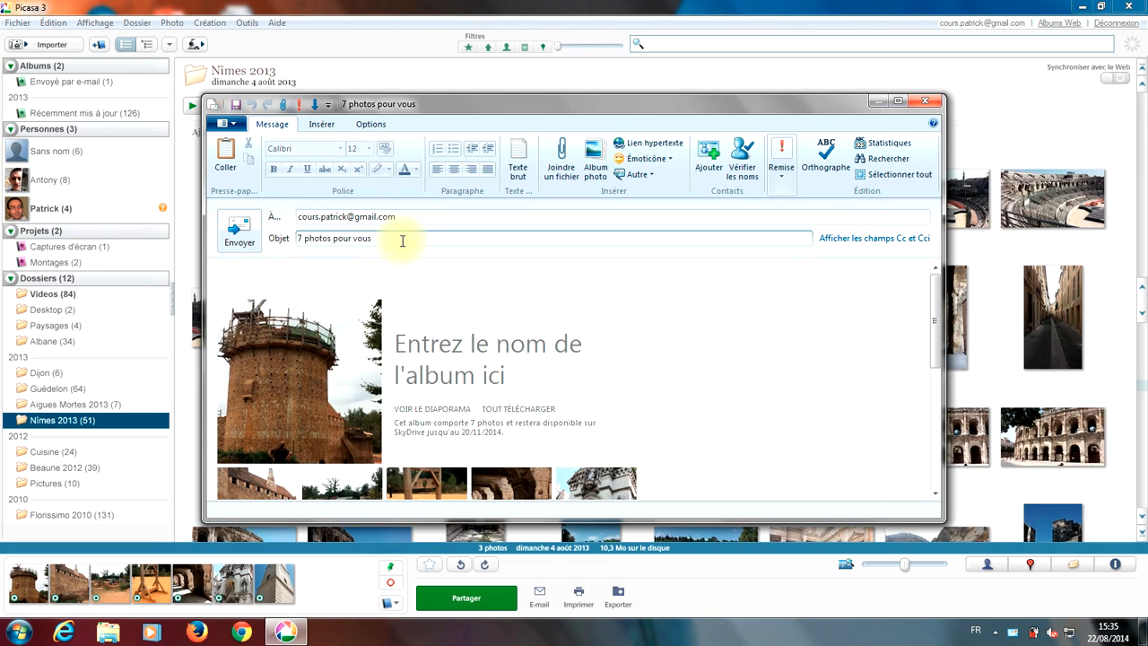
pyautogui.scroll(-3, 456, 346)
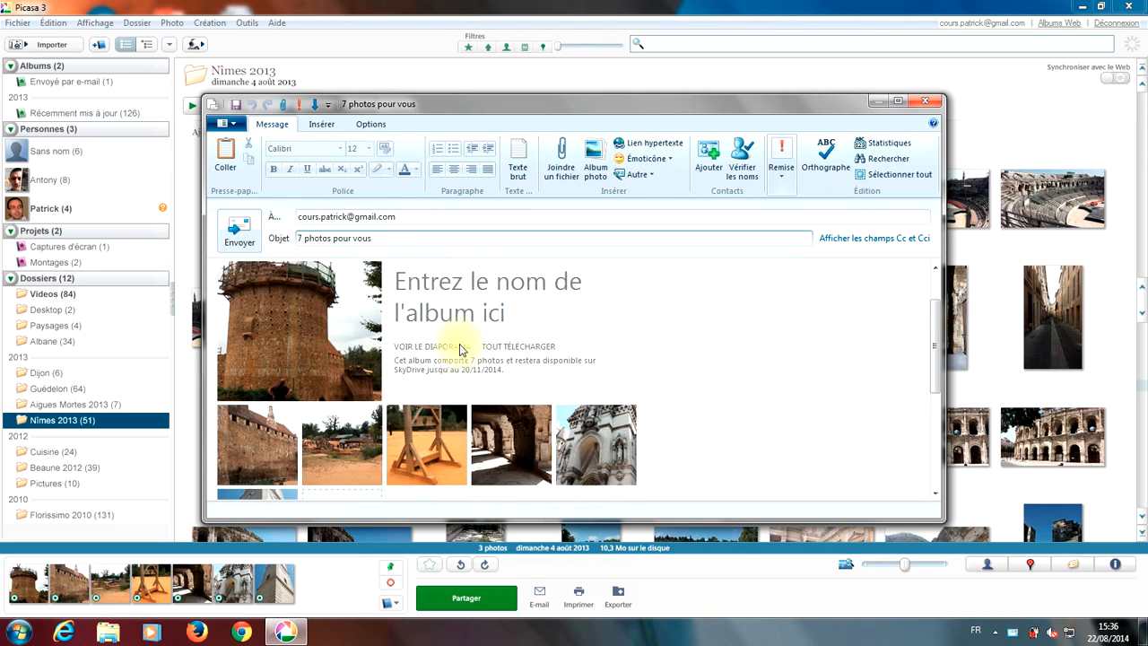
pyautogui.scroll(-1, 460, 350)
pyautogui.scroll(1, 459, 350)
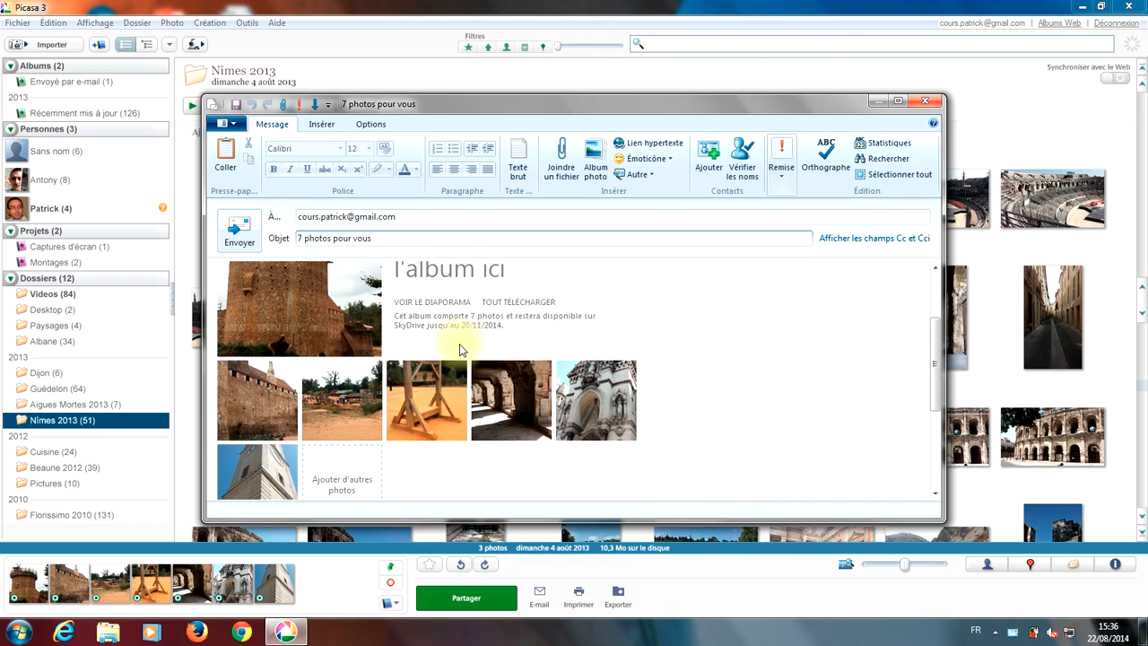
pyautogui.scroll(1, 460, 350)
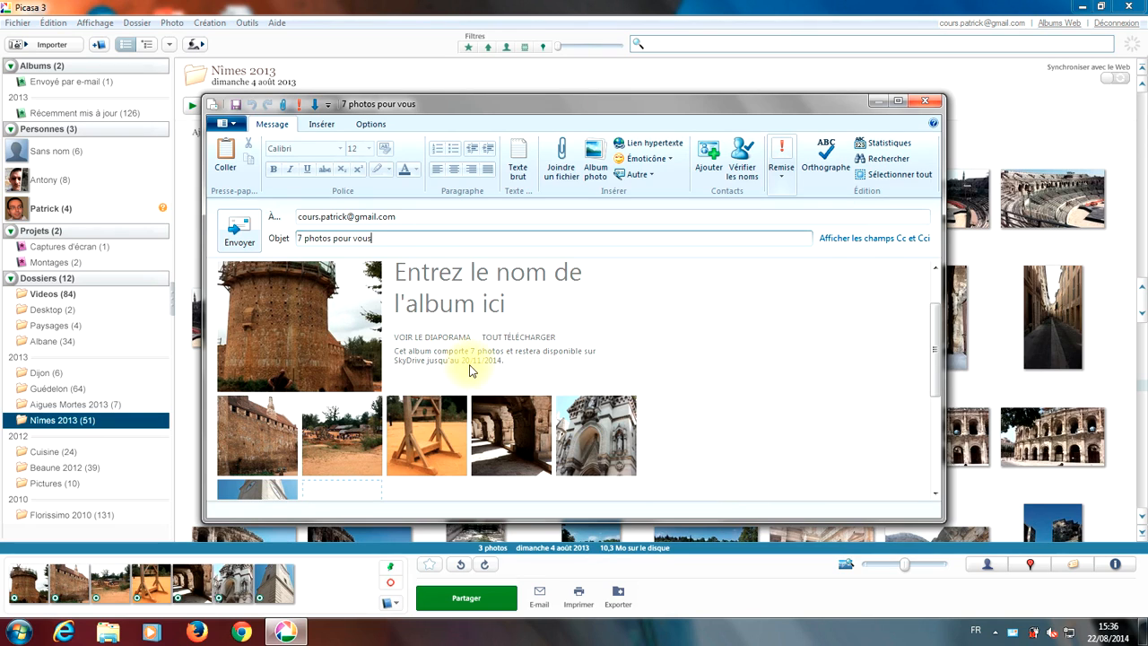
pyautogui.scroll(1, 472, 371)
pyautogui.scroll(-2, 468, 370)
pyautogui.scroll(2, 467, 371)
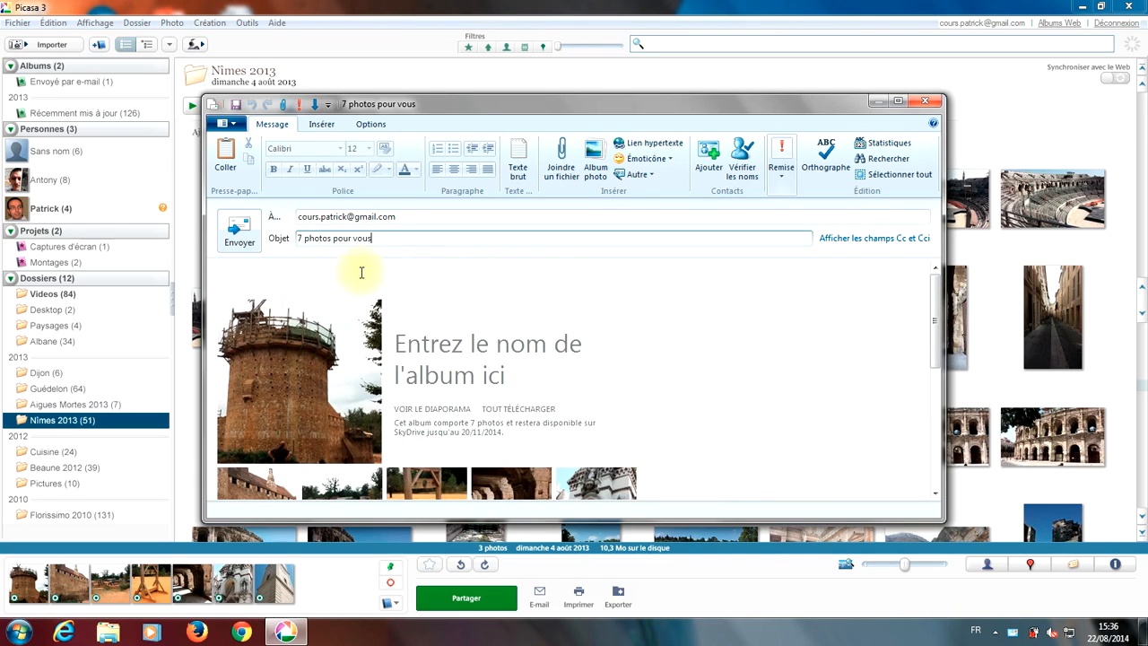
# Step: Add 'Votre message' at the top of the body and send the Windows Live Mail message
pyautogui.click(309, 270)
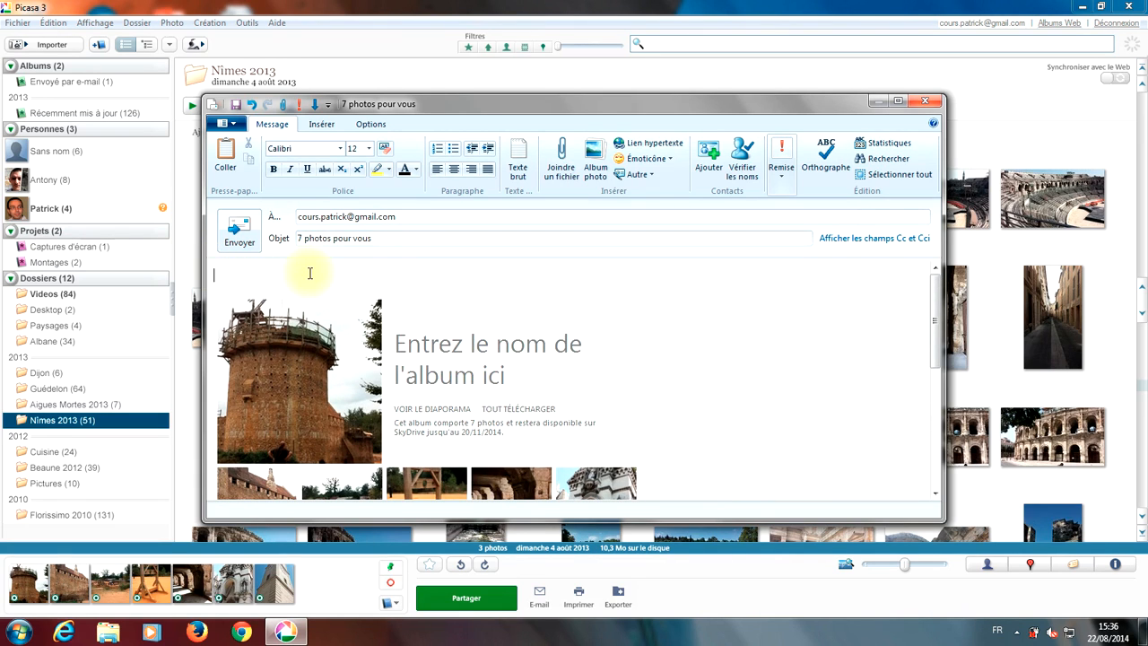
pyautogui.write('Votre message')
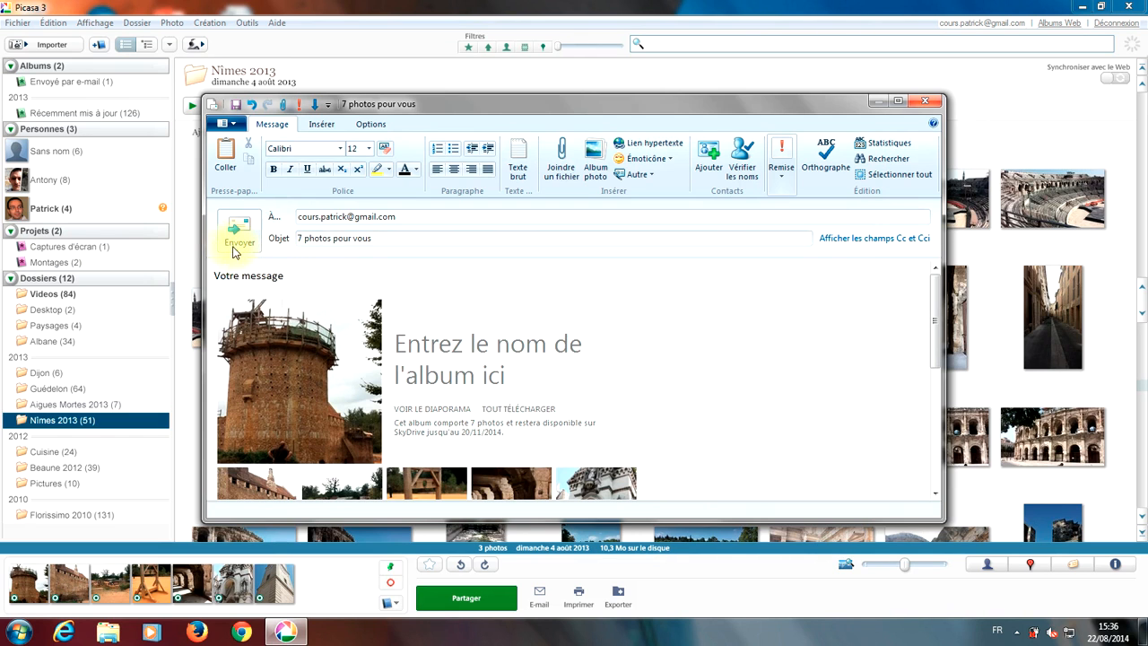
pyautogui.click(226, 237)
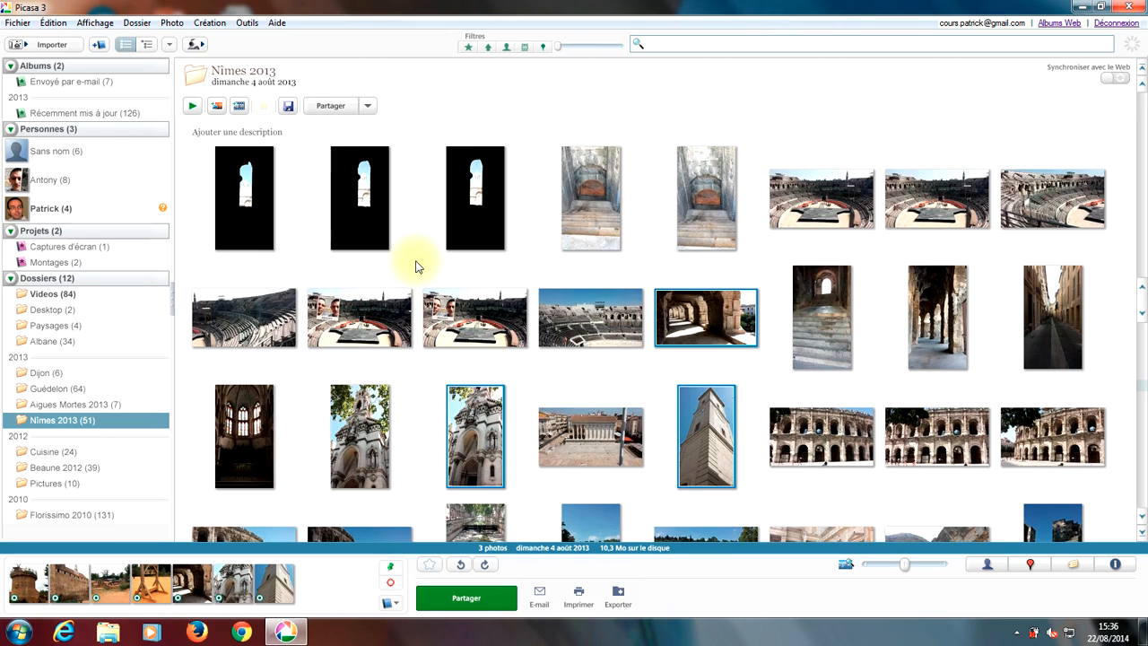
# Step: Clear the old temporary selection, then pick and deselect the arena, tower and corridor photos
pyautogui.click(543, 384)
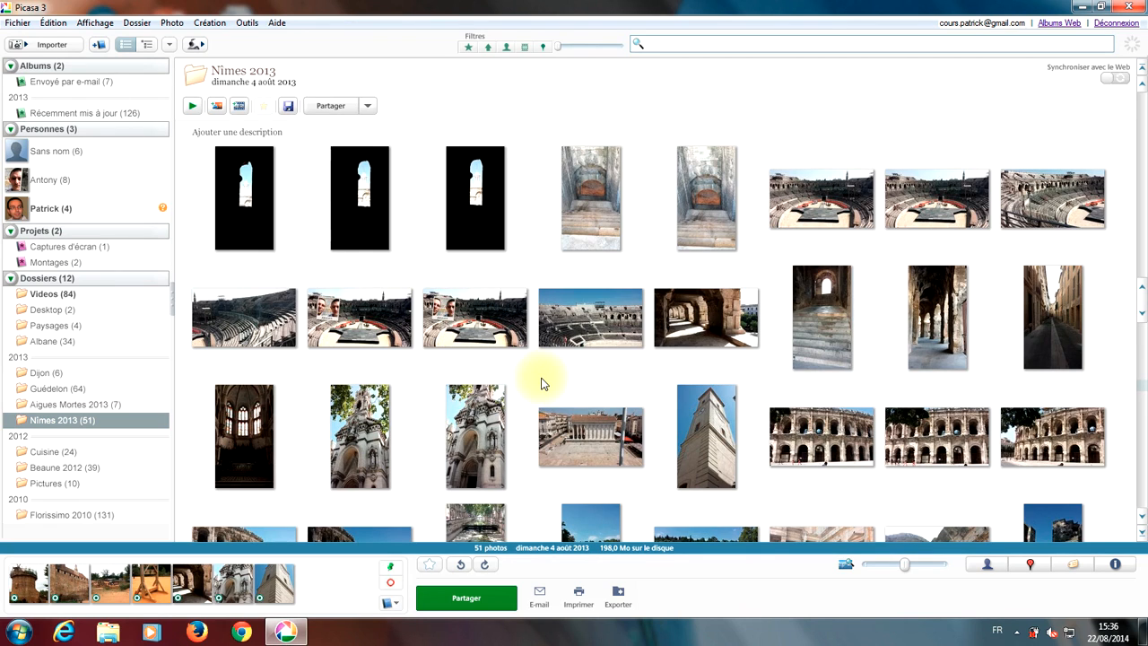
pyautogui.click(614, 318)
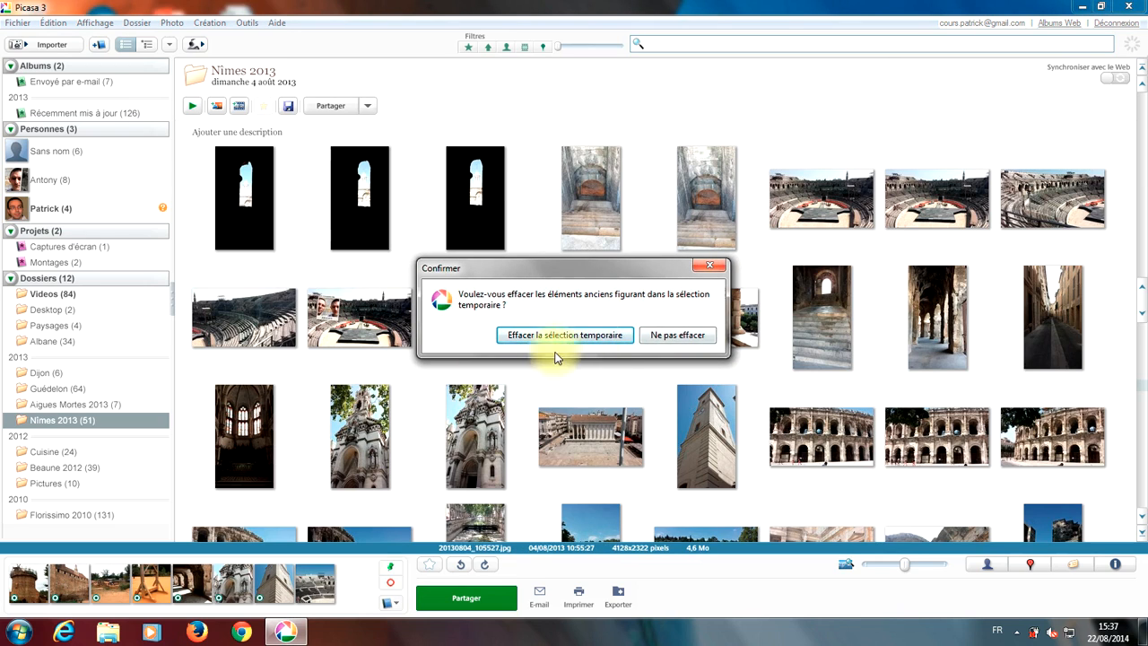
pyautogui.click(592, 339)
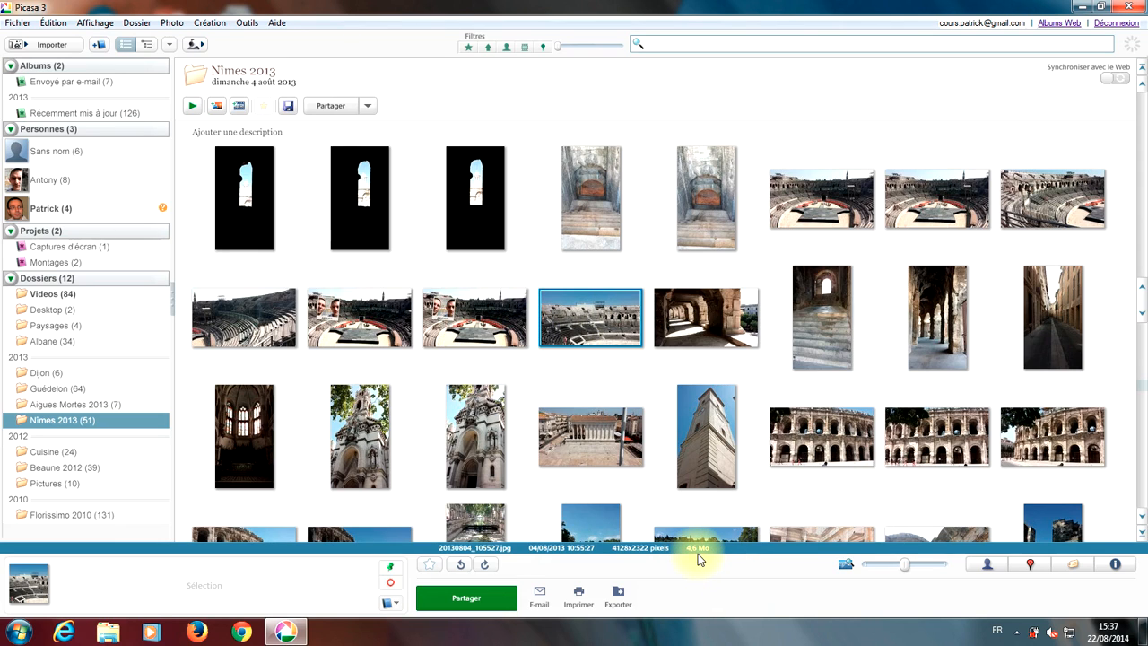
pyautogui.keyDown('ctrl'); pyautogui.click(695, 448); pyautogui.keyUp('ctrl')
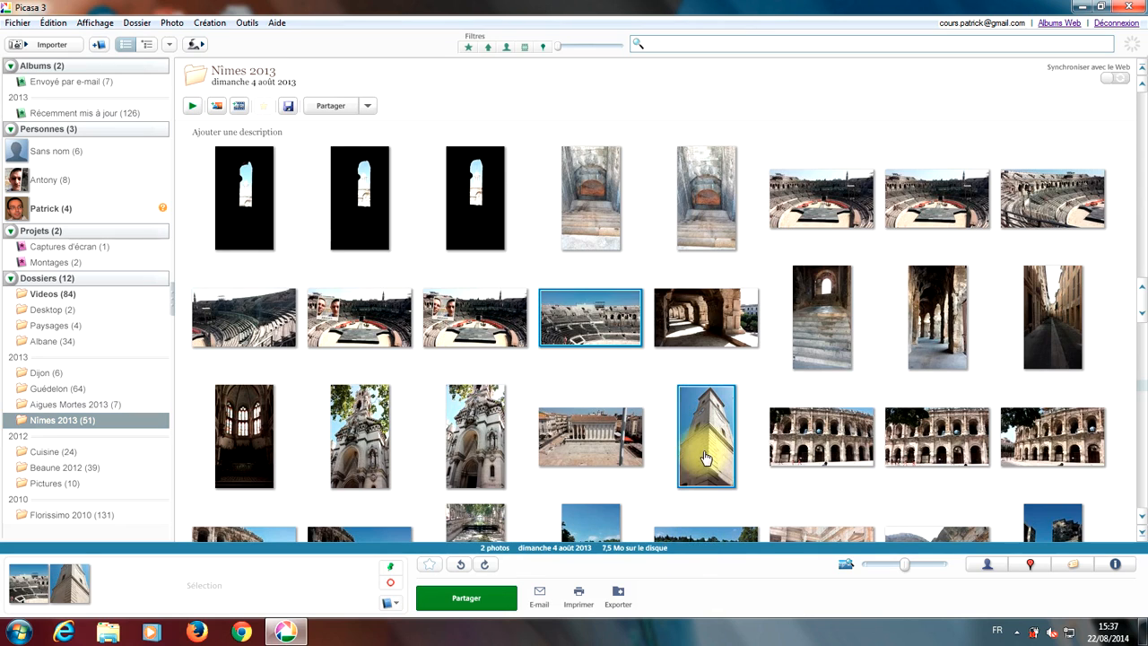
pyautogui.keyDown('ctrl'); pyautogui.click(703, 311); pyautogui.keyUp('ctrl')
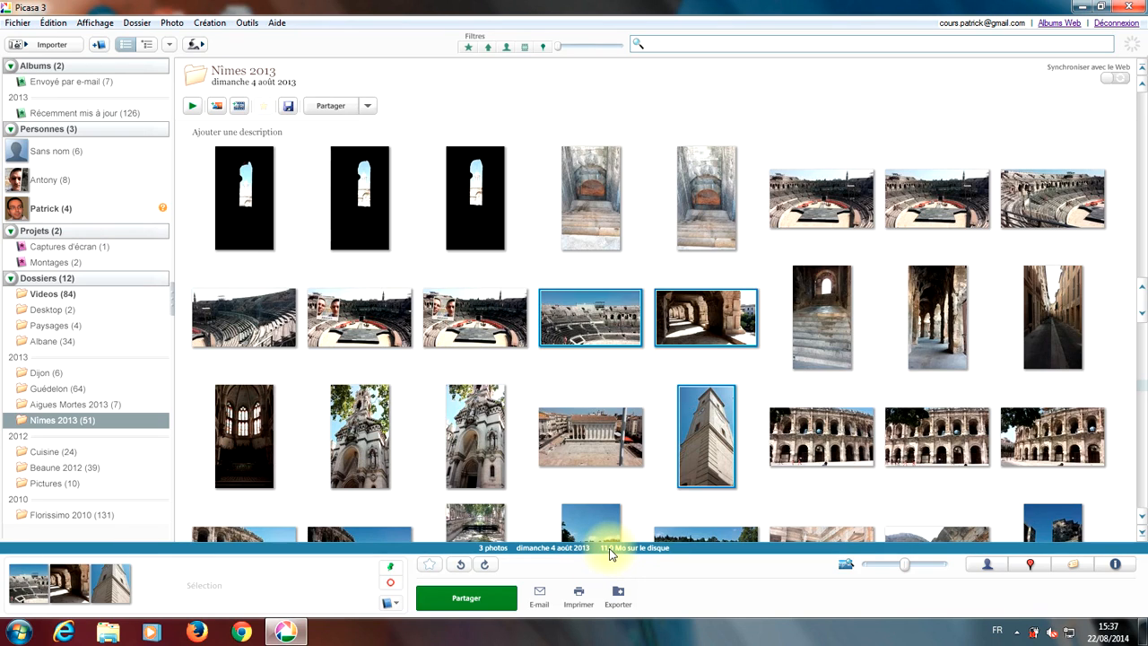
pyautogui.click(653, 410)
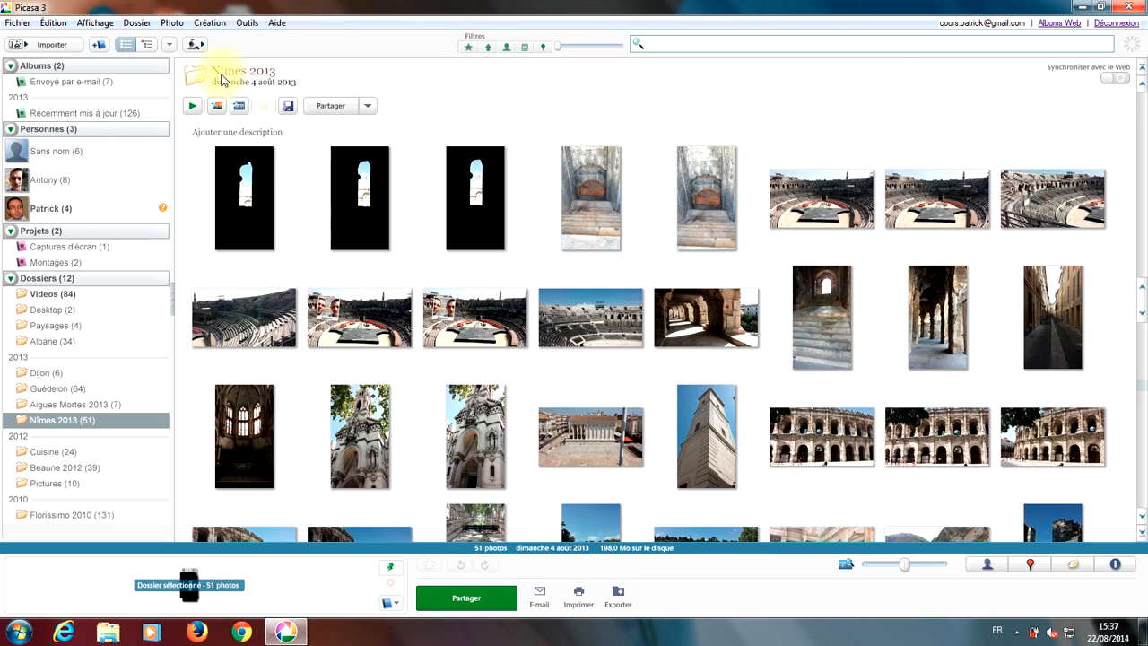
# Step: Open Picasa's Options from the Outils menu and show the E-mail tab
pyautogui.click(244, 23)
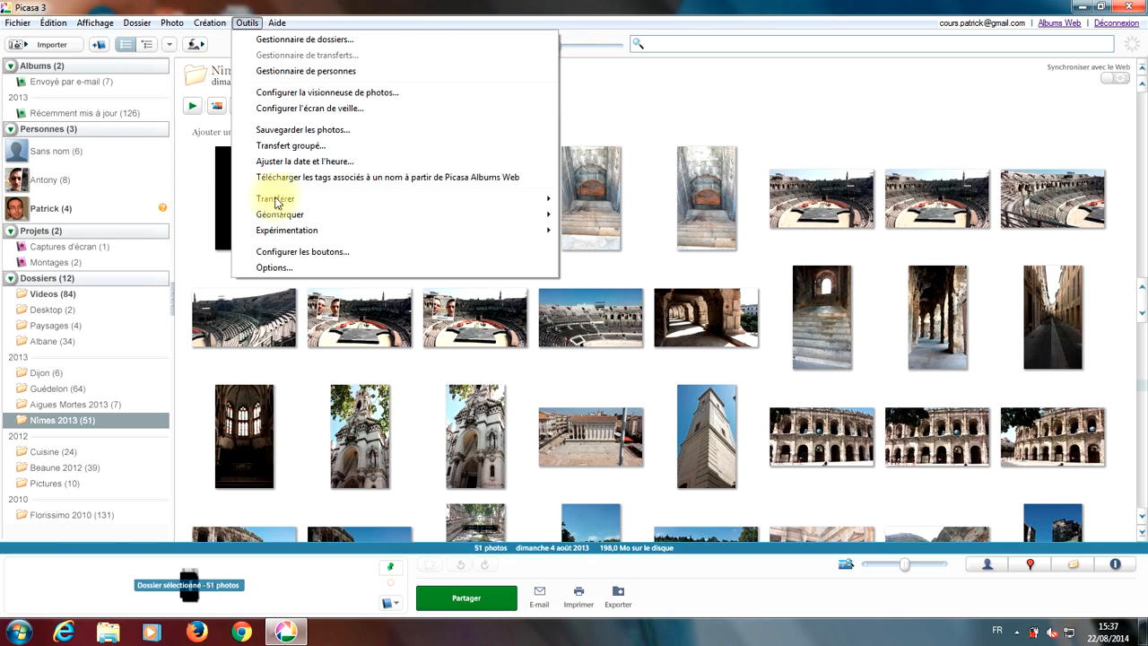
pyautogui.click(278, 267)
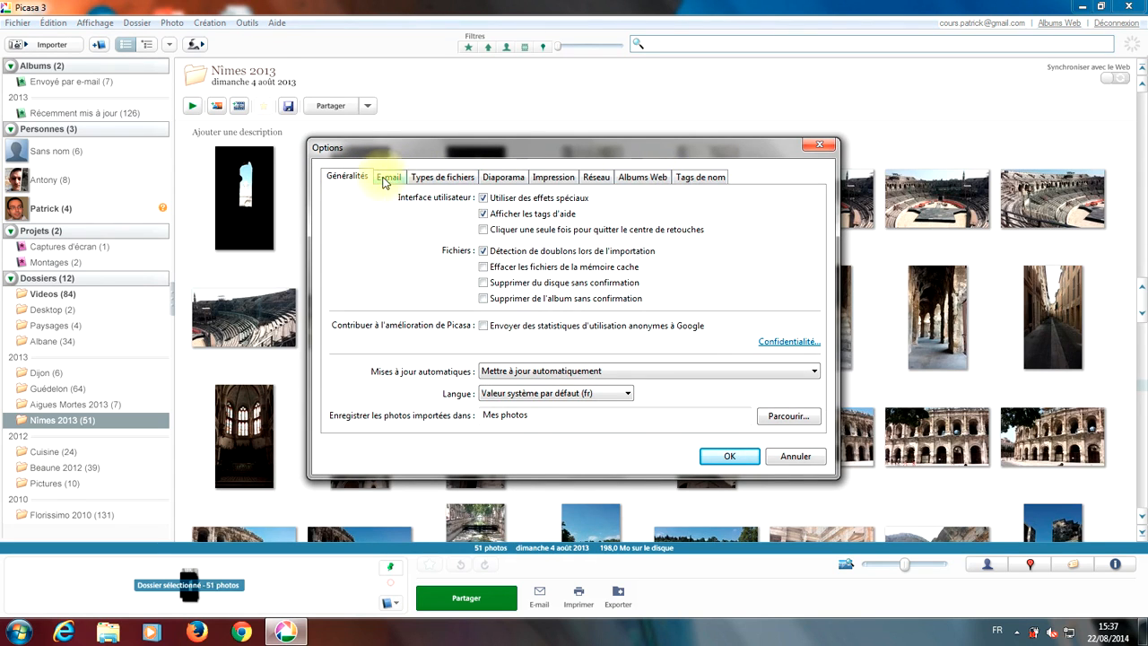
pyautogui.click(391, 183)
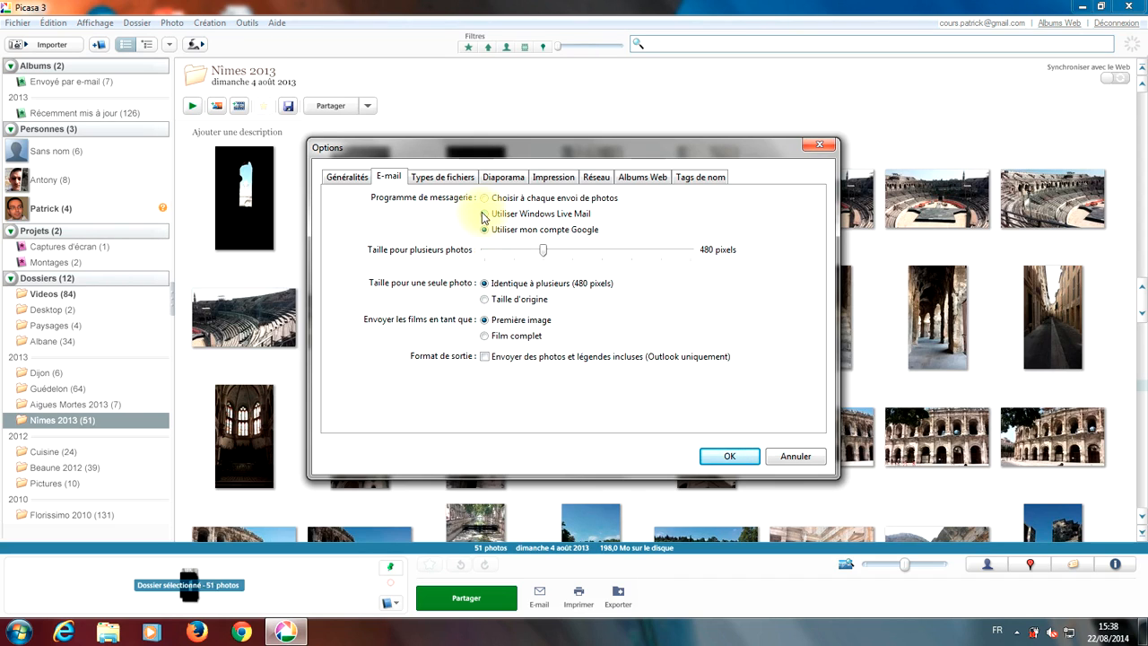
# Step: Select Utiliser Windows Live Mail as the program for sending photos
pyautogui.click(485, 217)
pyautogui.click(485, 231)
pyautogui.click(484, 214)
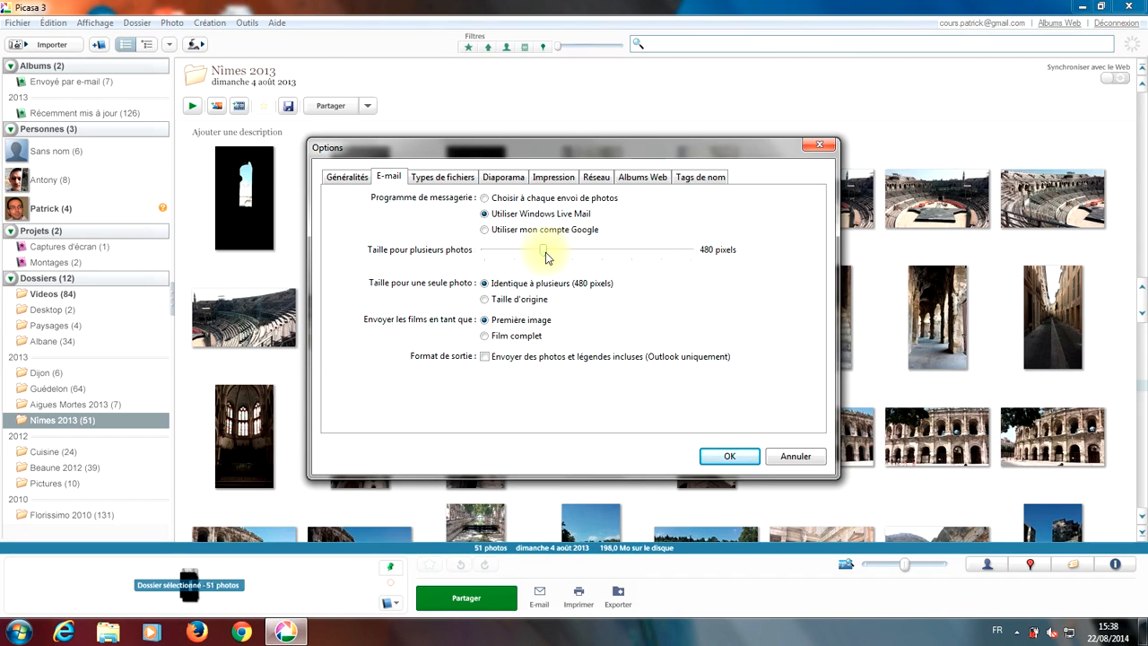
# Step: Raise the Taille pour plusieurs photos slider to 1600 pixels
pyautogui.moveTo(543, 251); pyautogui.dragTo(701, 254)
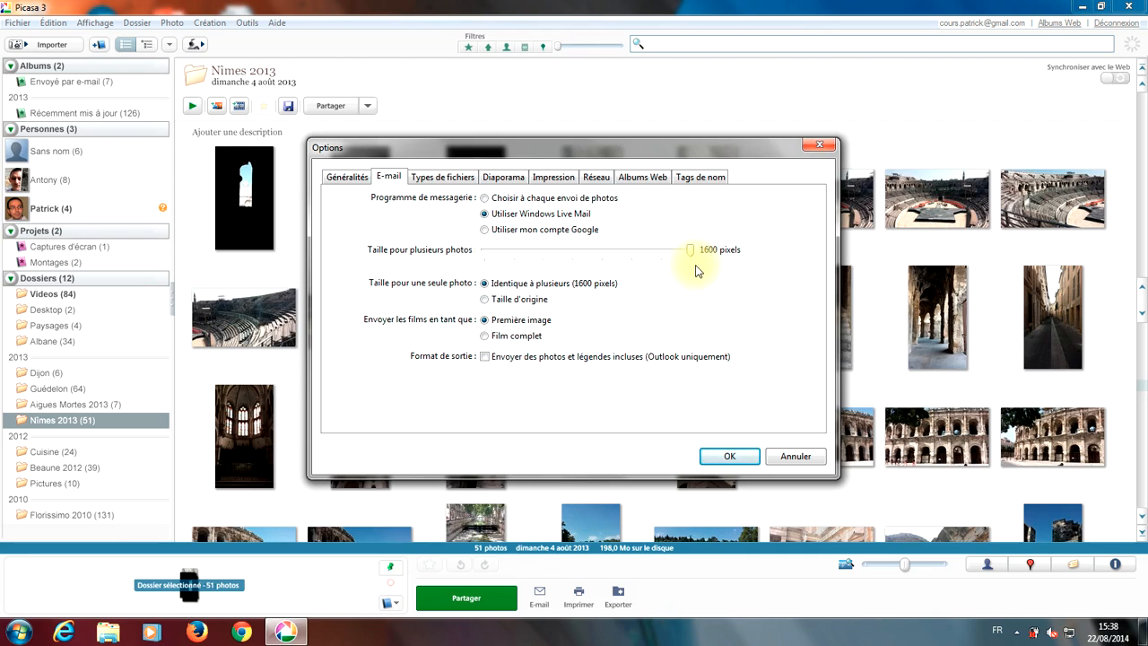
pyautogui.moveTo(690, 250); pyautogui.dragTo(634, 255)
pyautogui.click(671, 250)
pyautogui.click(705, 251)
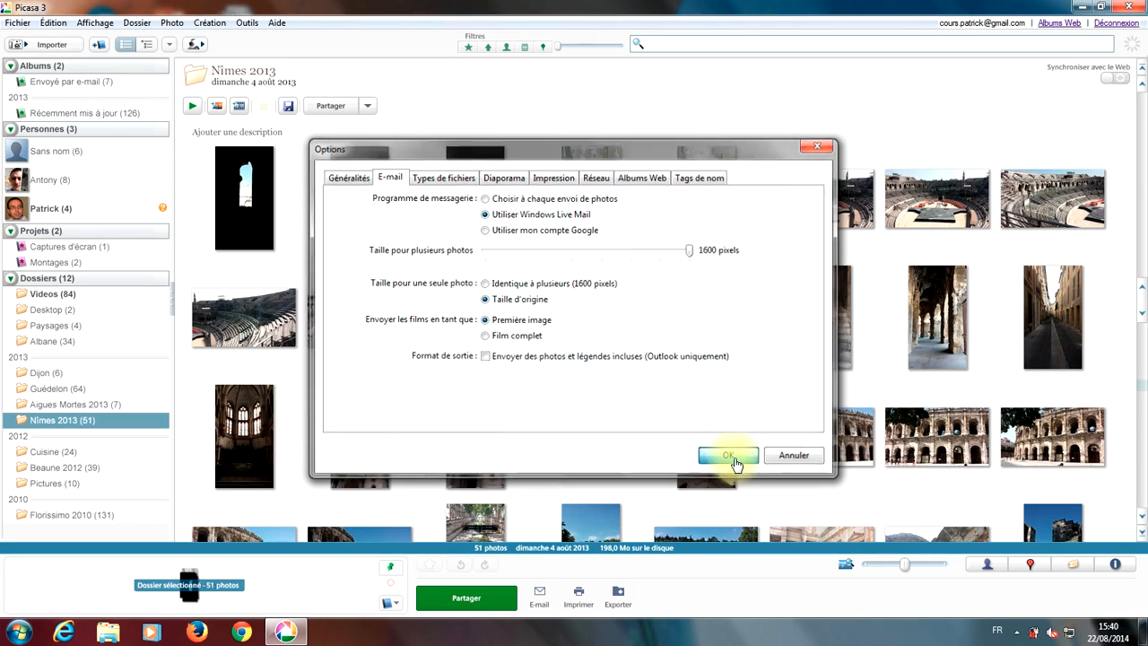
# Step: Confirm the Options dialog with OK to apply the e-mail settings
pyautogui.click(730, 456)
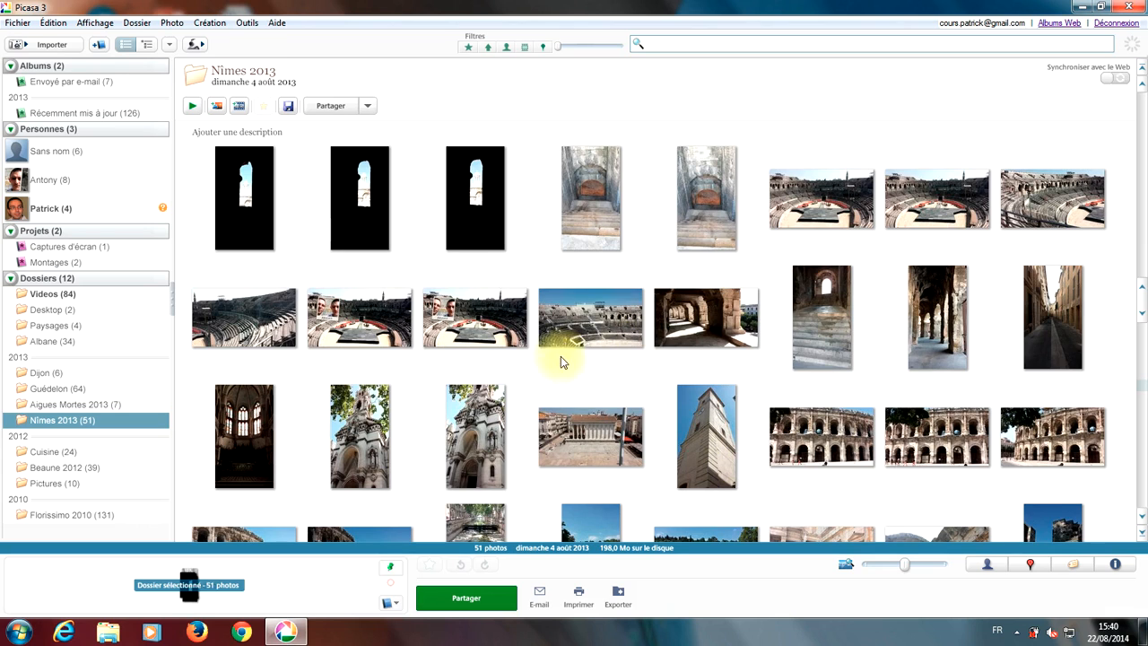
# Step: Select the arena photo in the second row of Nîmes 2013
pyautogui.click(603, 321)
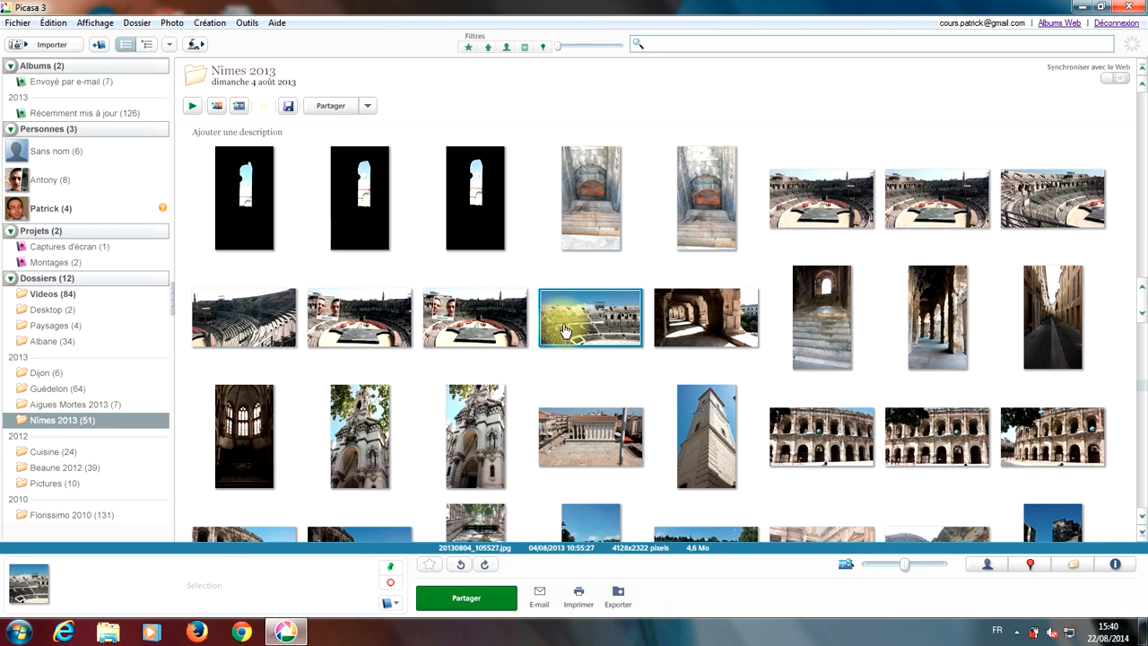